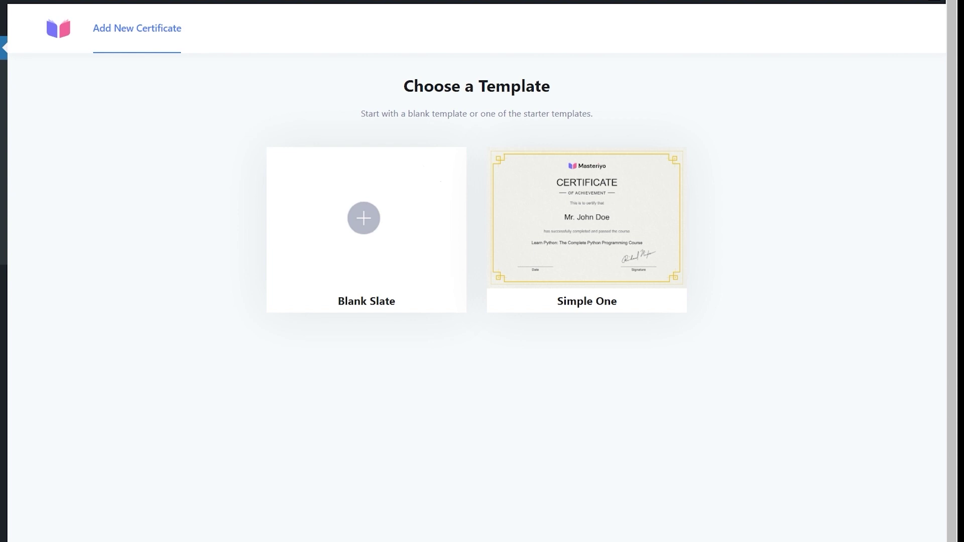
- Use the ornate blue diploma image as background and retitle the certificate 'Masteriyo Certificate'
left_click(362, 218)
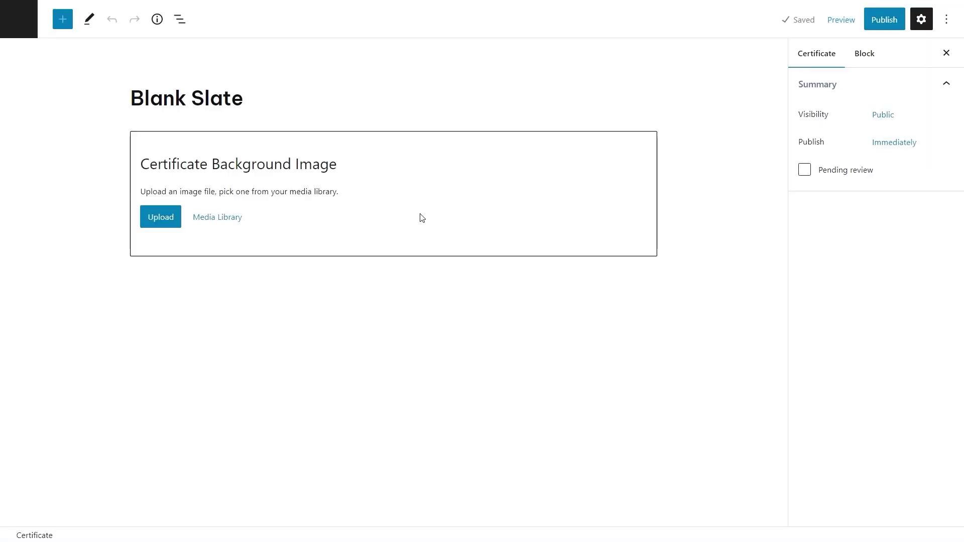
left_click(166, 218)
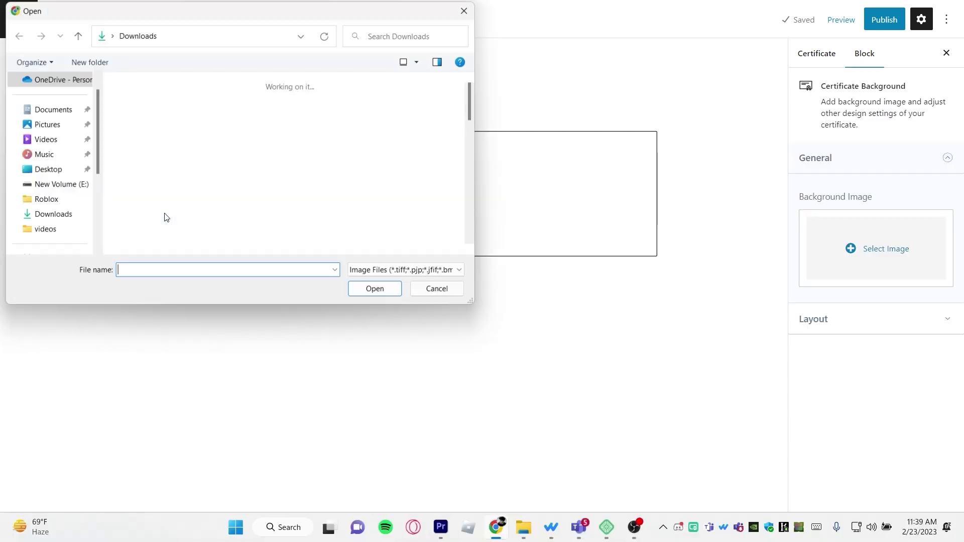
left_click(163, 193)
left_click(377, 290)
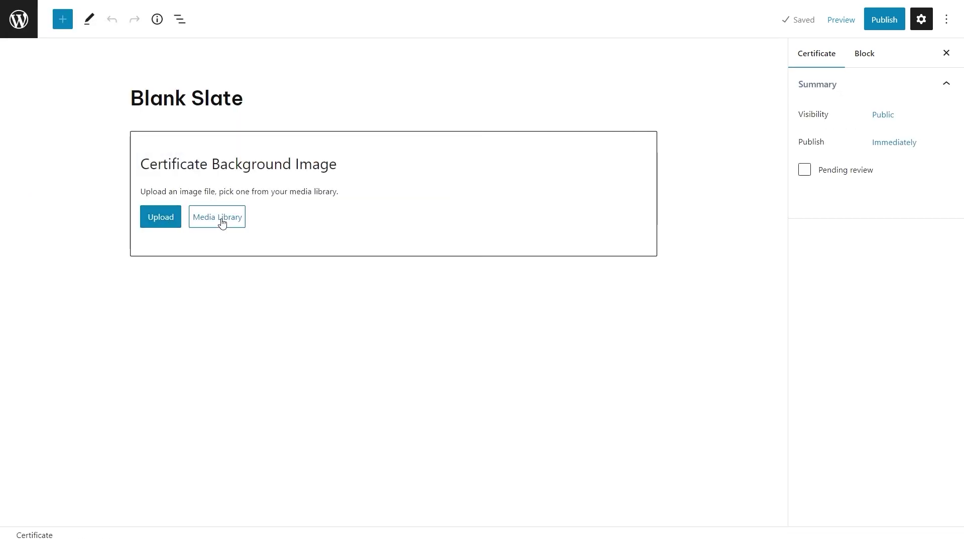
left_click(221, 221)
left_click(182, 196)
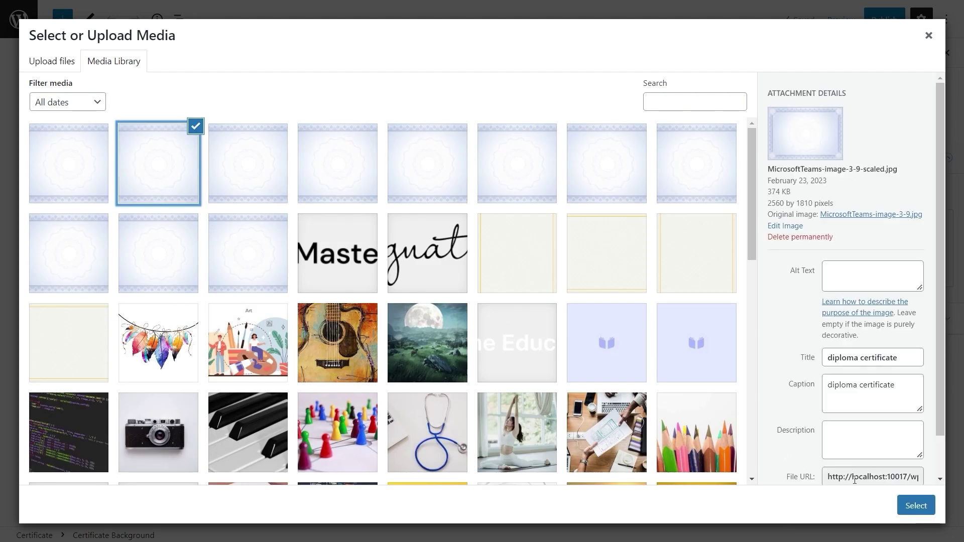
left_click(916, 505)
triple_click(290, 100)
type("Masteriyo Certificate")
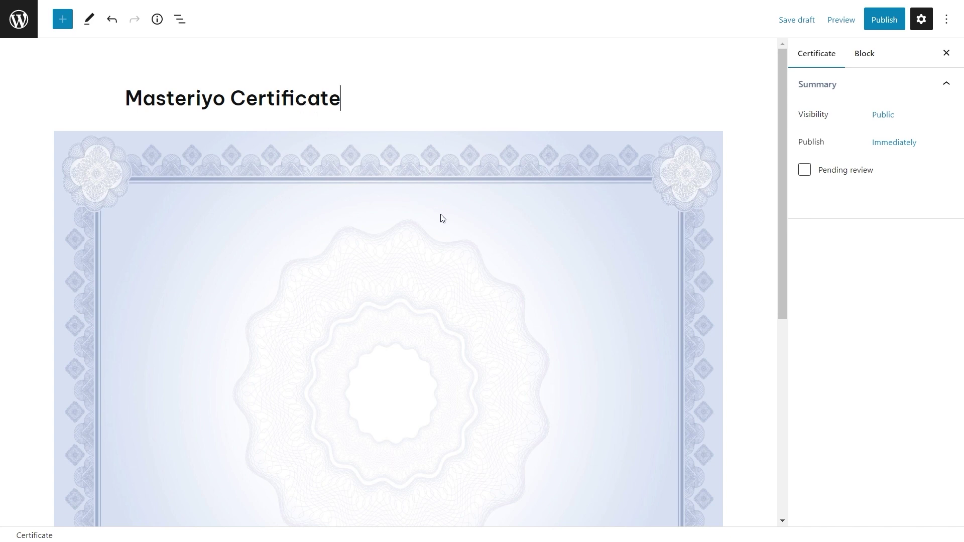
- Drag a Columns block from the Design section onto the certificate background
left_click(506, 252)
left_click(551, 214)
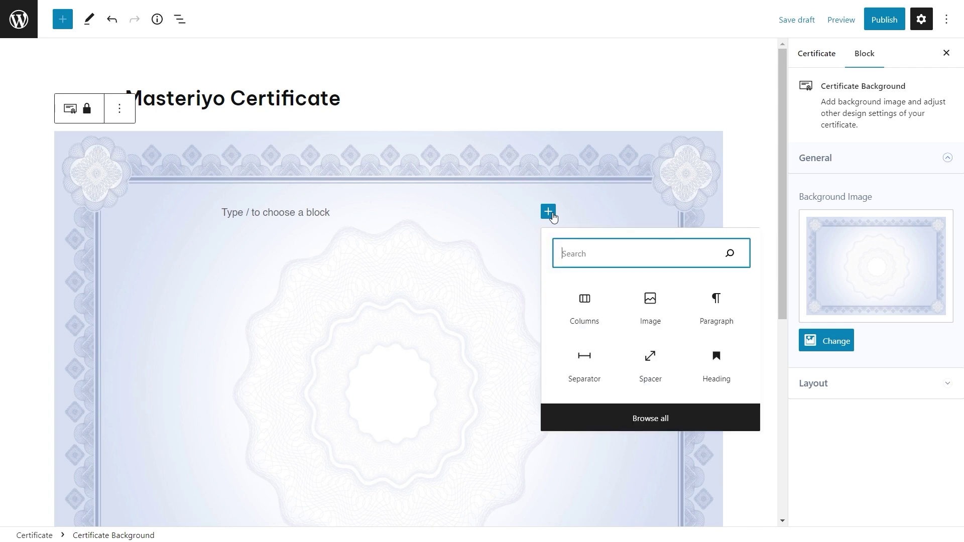
left_click(689, 432)
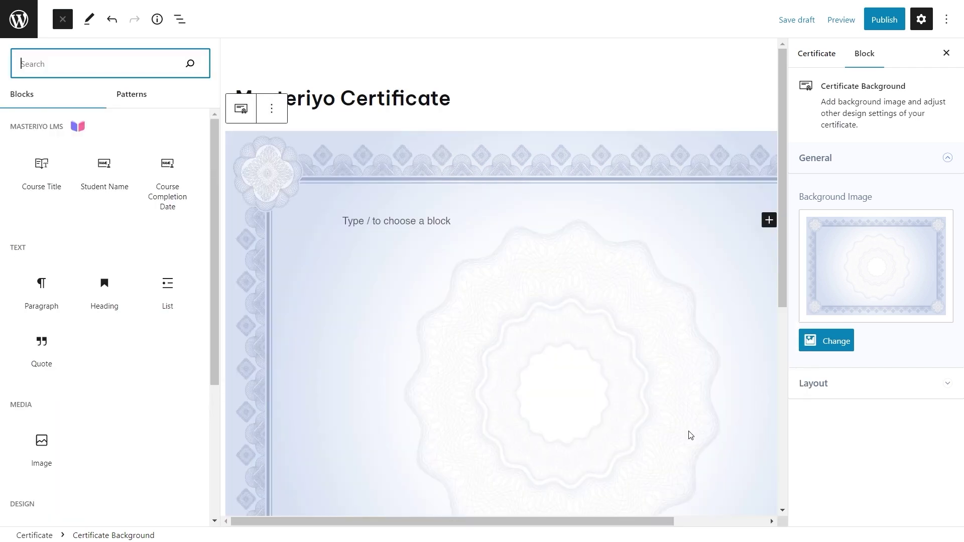
scroll(97, 375, "down", 4)
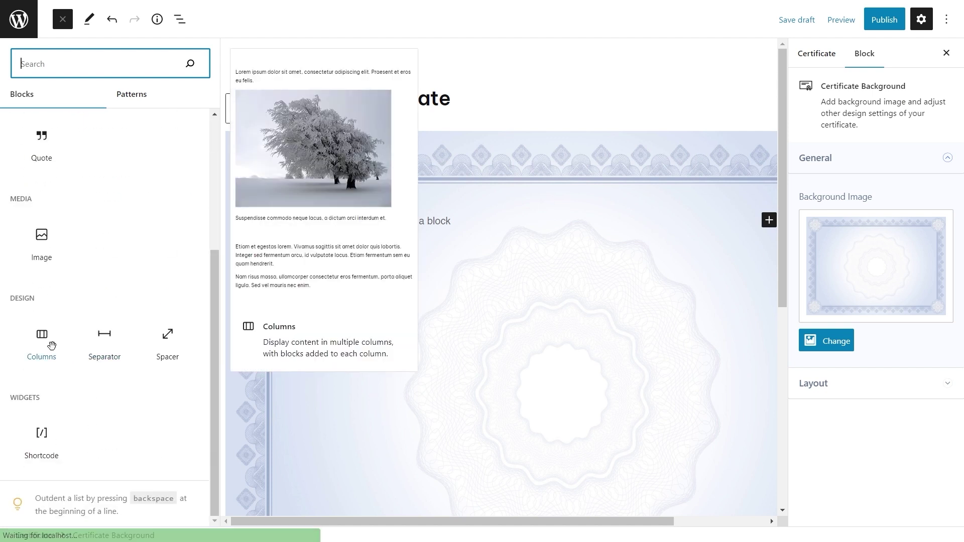
left_click(49, 344)
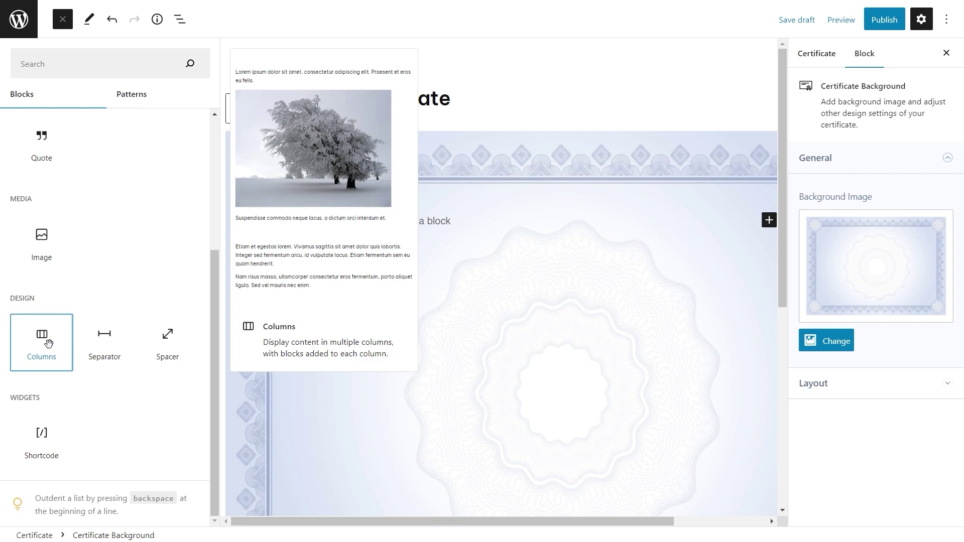
left_click_drag(48, 344, 521, 224)
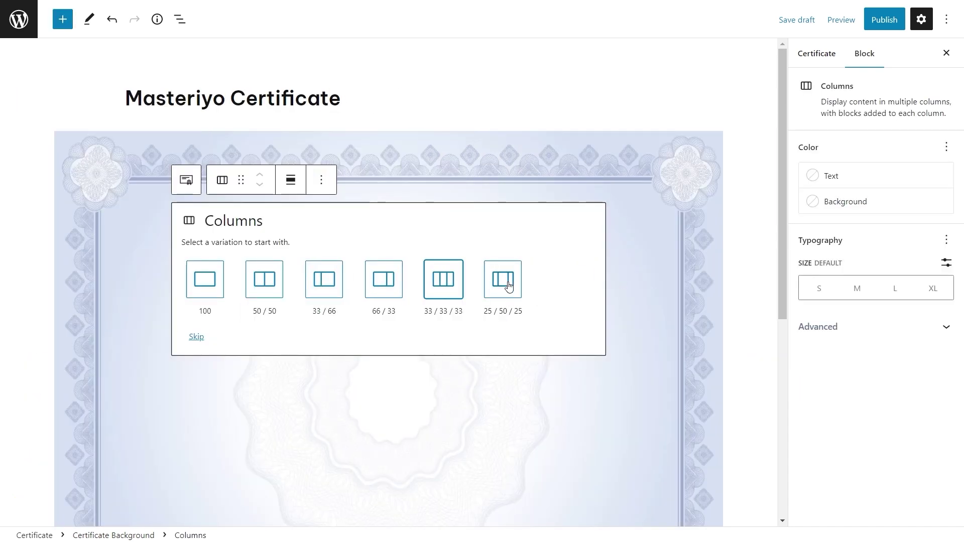
- Split the row into three equal 33/33/33 columns and select the middle one
left_click(443, 281)
left_click(387, 211)
left_click(389, 209)
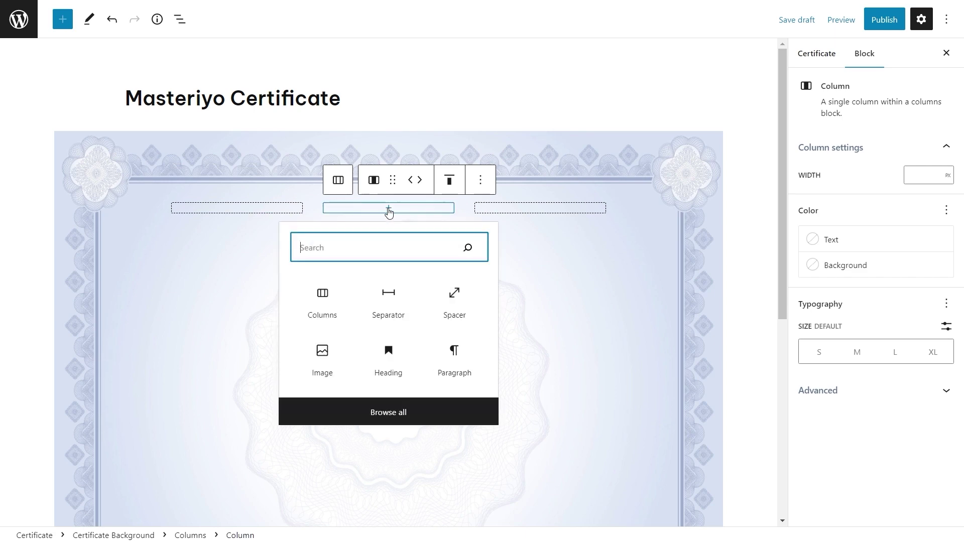
- Insert the Masteriyo logo.png image into the middle column, aligned centre
left_click(337, 350)
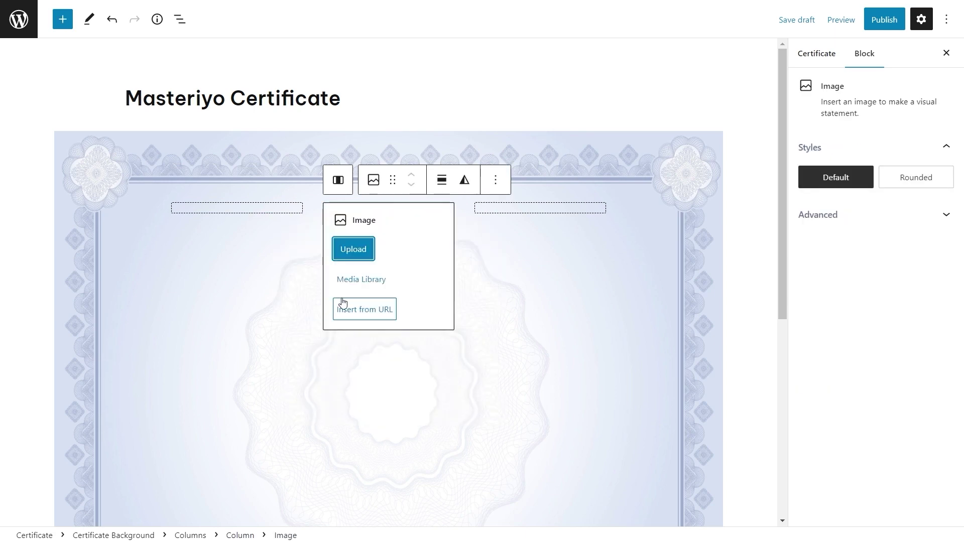
left_click(358, 277)
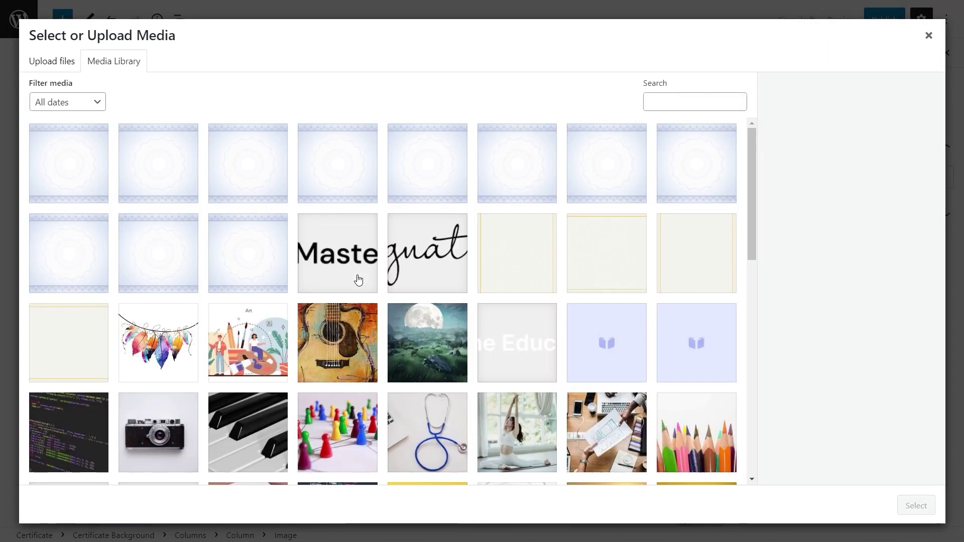
left_click(357, 279)
left_click(915, 506)
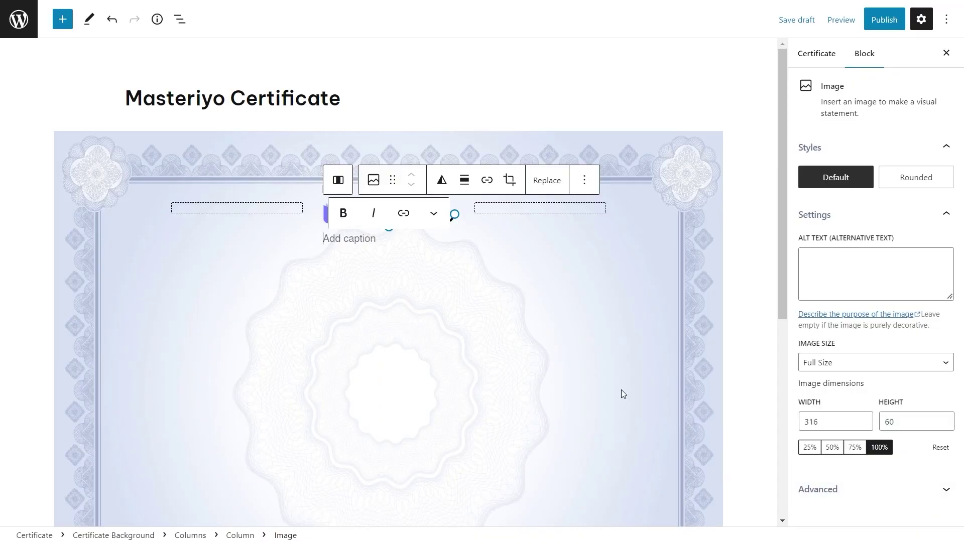
left_click(464, 180)
left_click(492, 265)
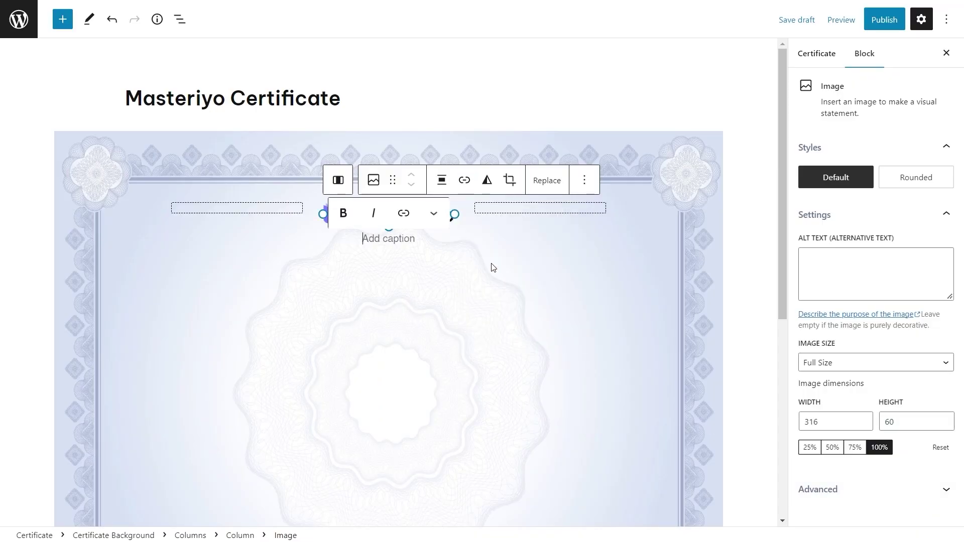
- Set the certificate background's Padding Top to 119 px and Container width to 64%
left_click(579, 302)
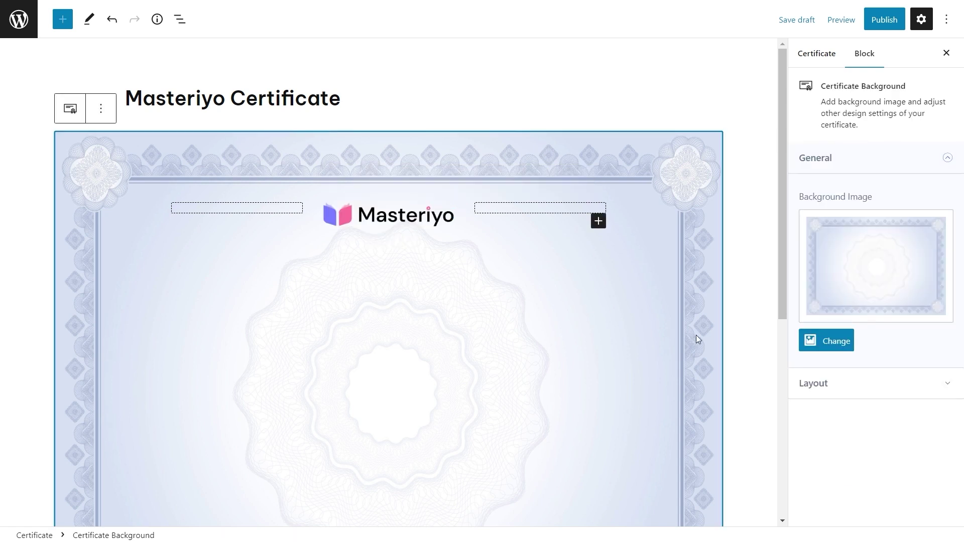
left_click(812, 385)
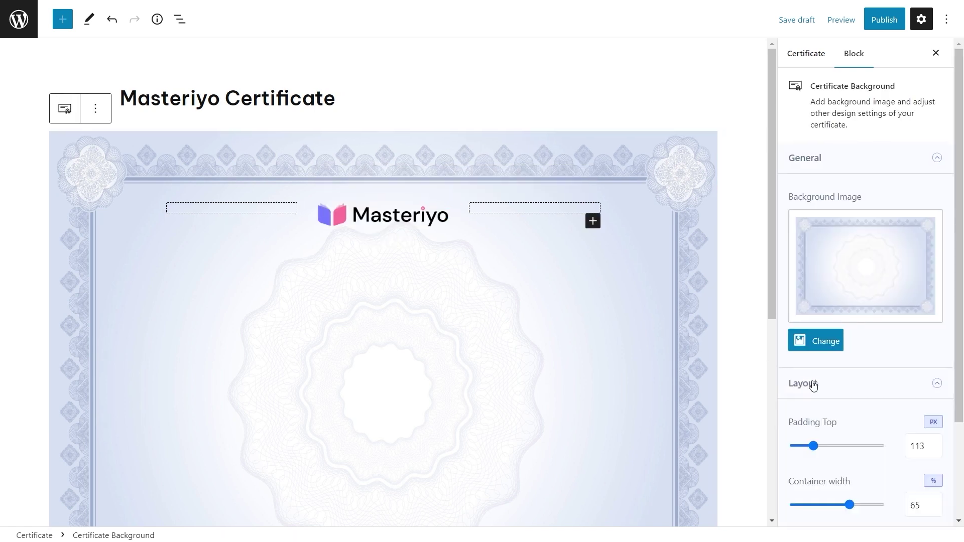
scroll(813, 384, "down", 3)
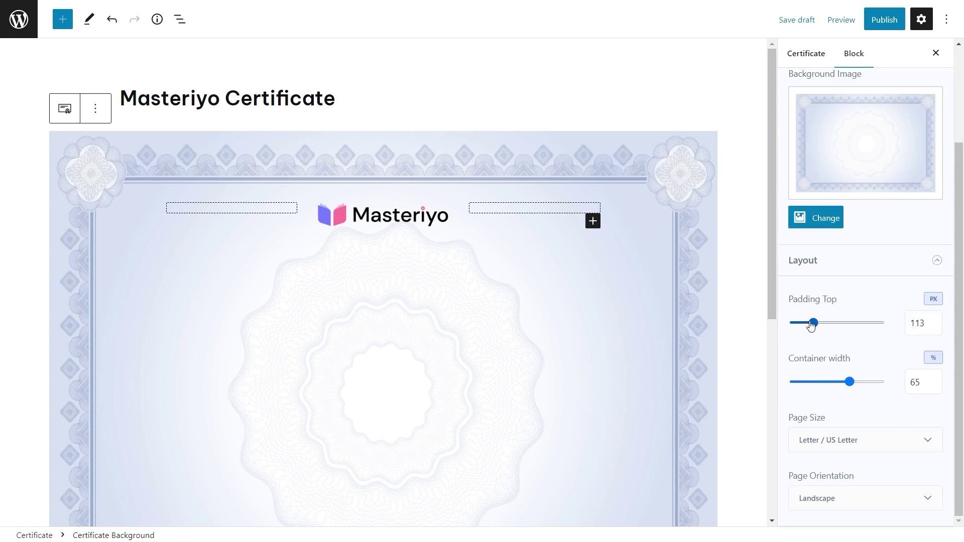
mouse_move(813, 323)
left_mouse_down()
mouse_move(824, 323)
mouse_move(814, 324)
left_mouse_up()
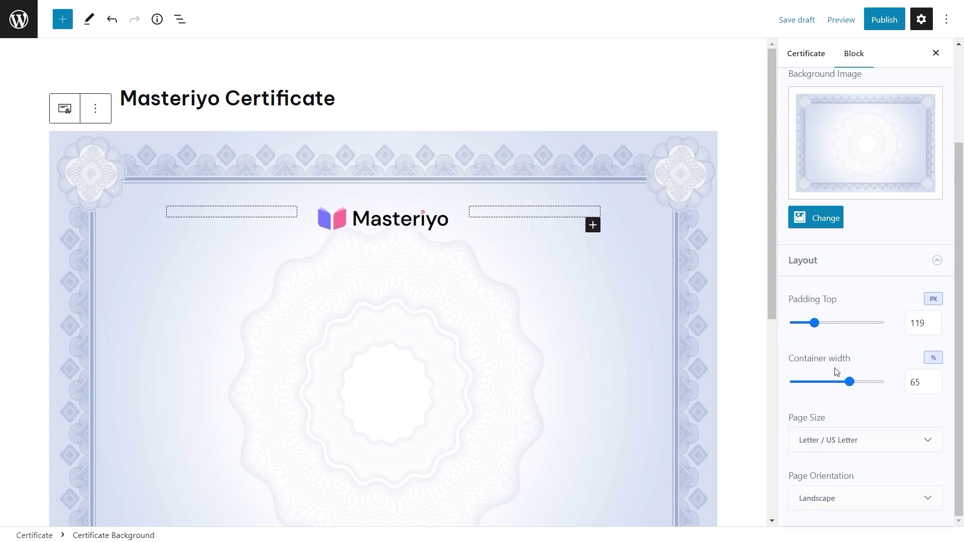
left_click_drag(848, 382, 847, 383)
- Keep the page size Letter / US Letter and orientation Landscape after trying A4 and portrait
left_click(833, 440)
left_click(826, 497)
left_click(831, 440)
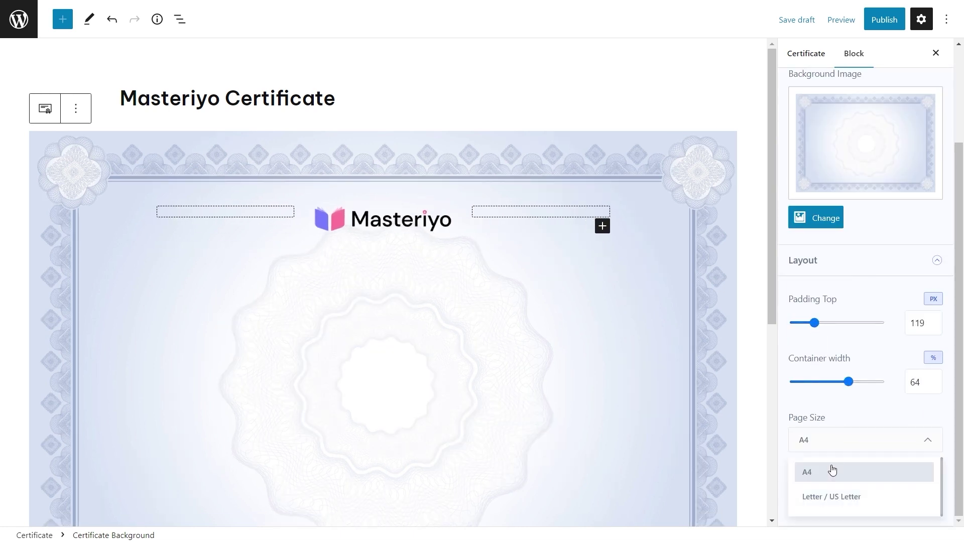
left_click(828, 497)
left_click(826, 498)
left_click(816, 507)
left_click(828, 498)
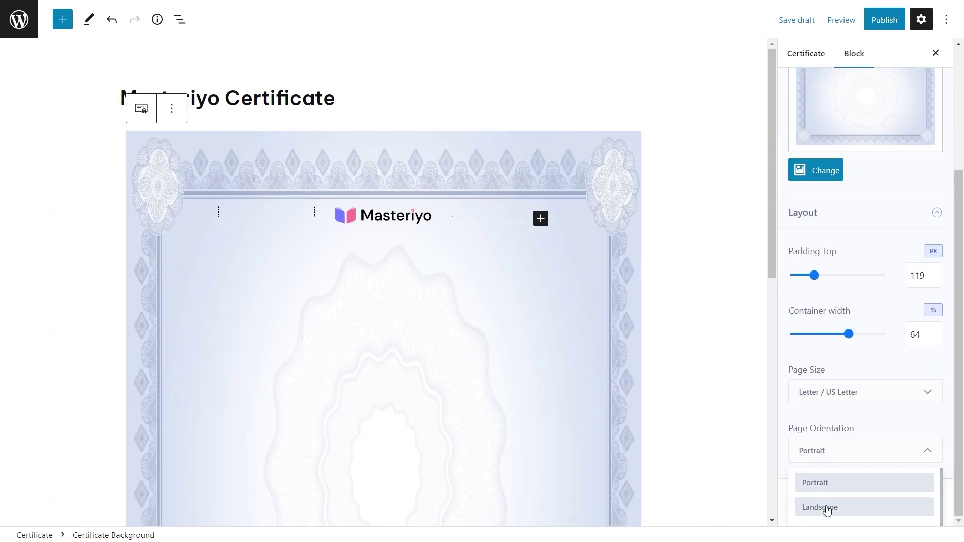
left_click(823, 509)
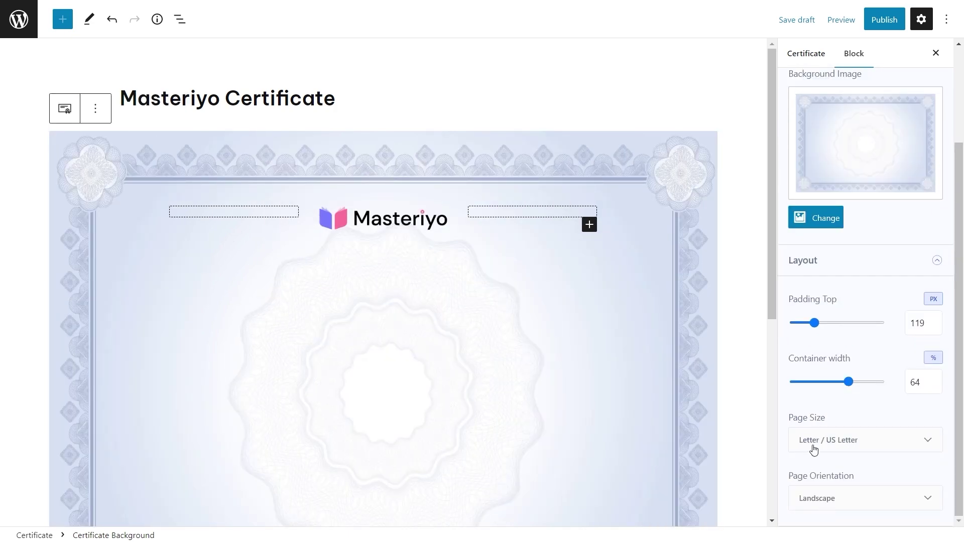
- Insert a Spacer block below the logo row and shrink it to 30 px
left_click(588, 224)
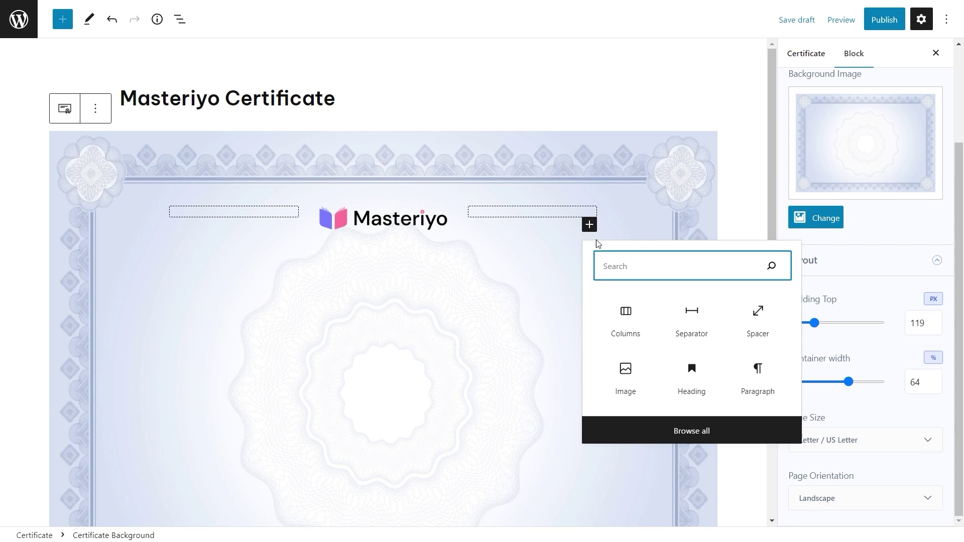
left_click(678, 429)
scroll(119, 338, "down", 4)
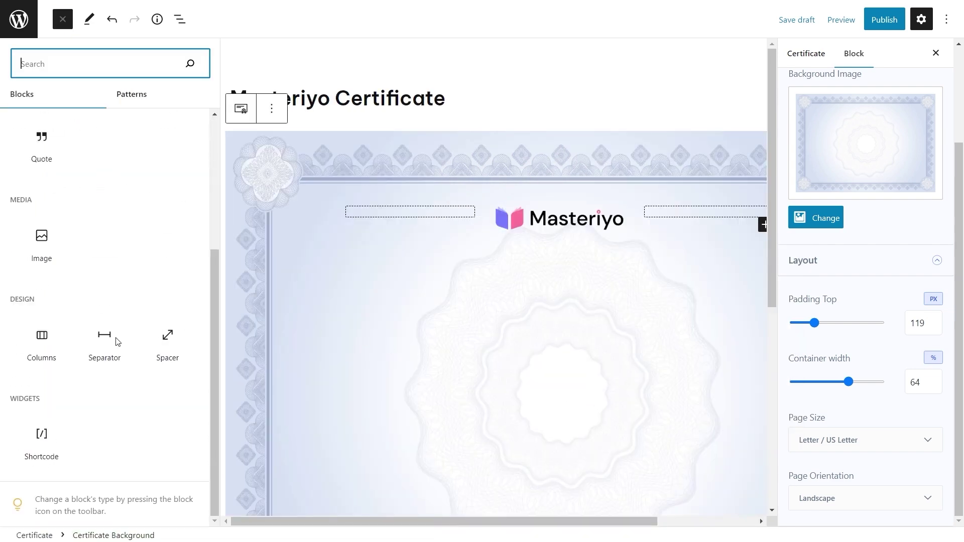
left_click(166, 341)
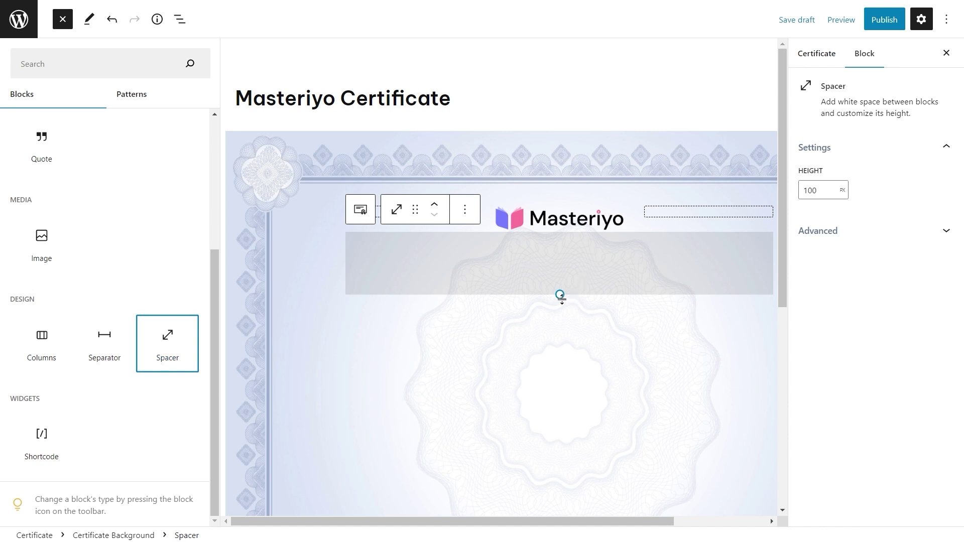
left_click_drag(560, 296, 552, 250)
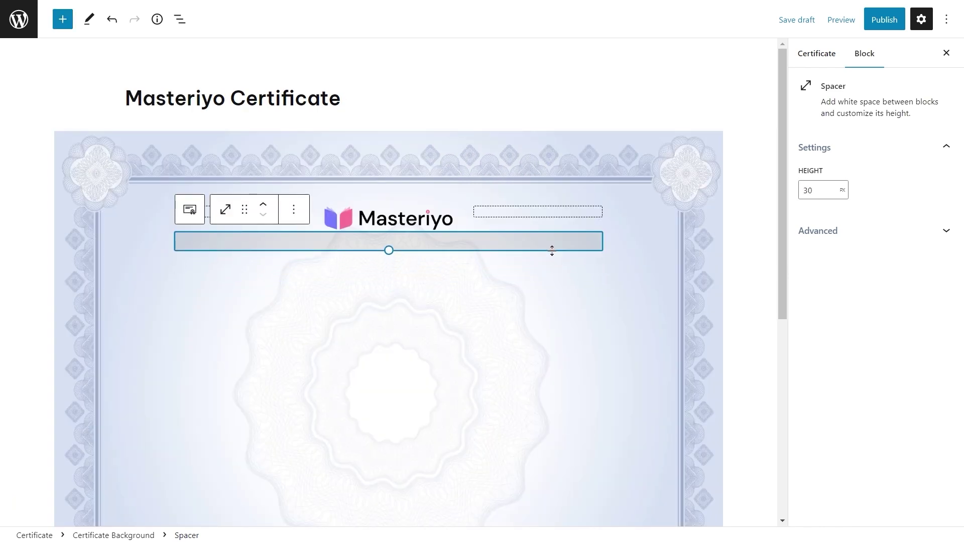
left_click(558, 284)
left_click(595, 244)
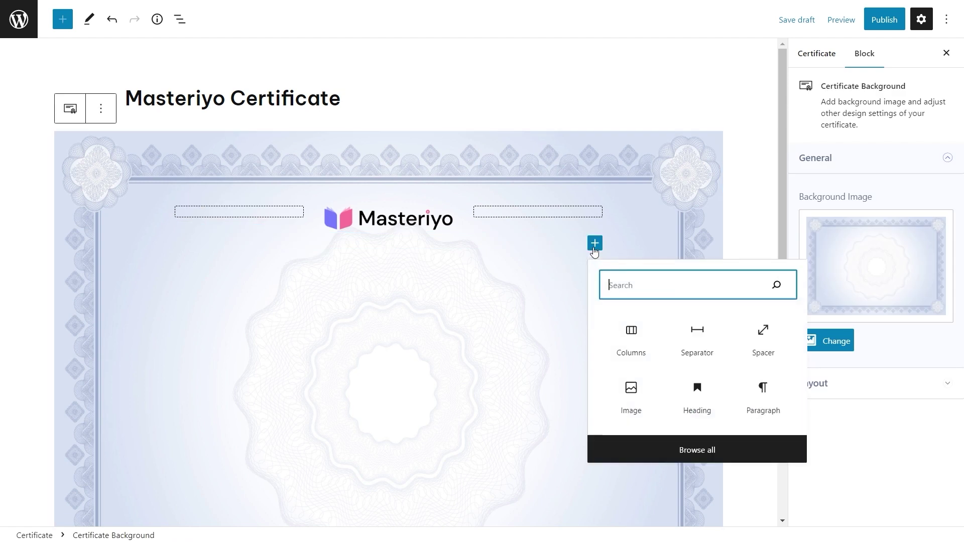
- Add a 33/33/33 Columns row with a centred 'Certificate' heading in its middle column
left_click(633, 331)
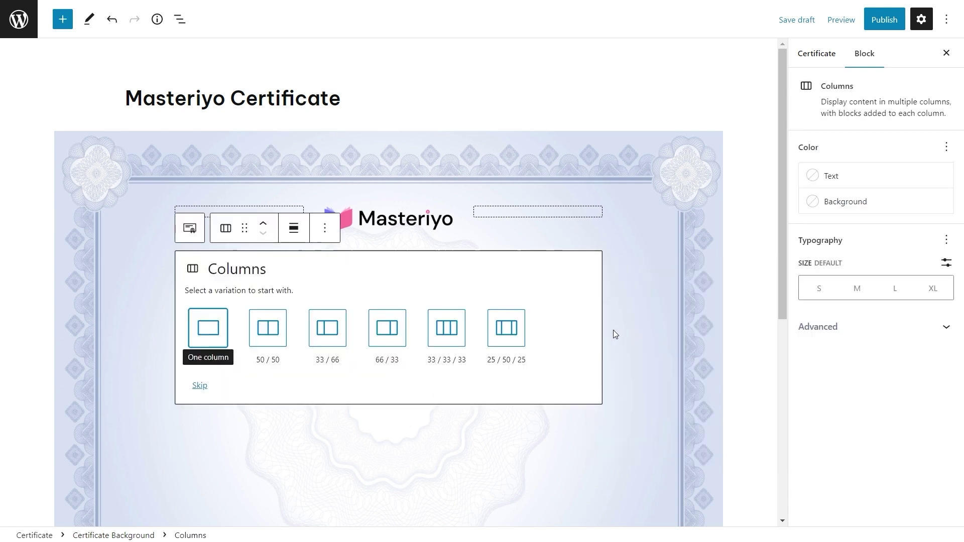
left_click(453, 341)
left_click(400, 261)
left_click(388, 257)
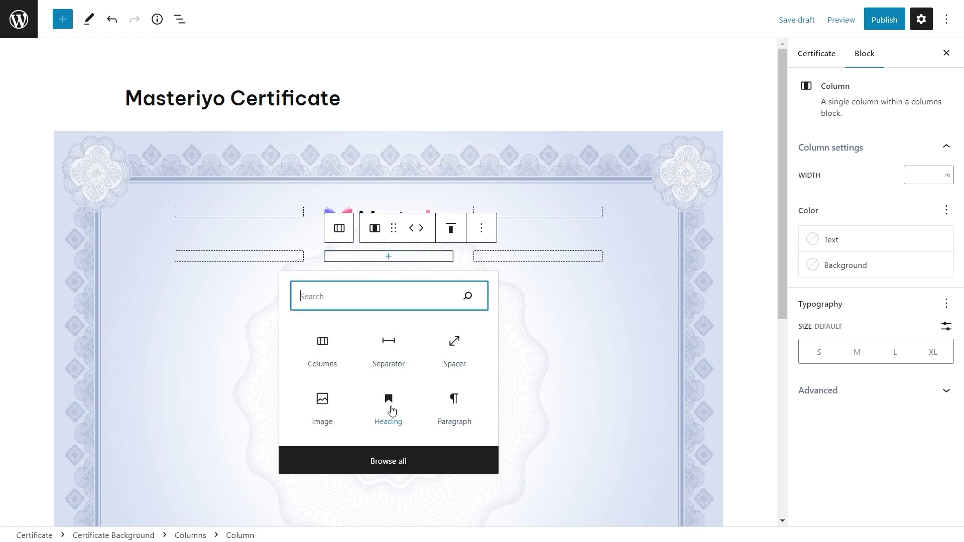
left_click(391, 409)
type("Certificate")
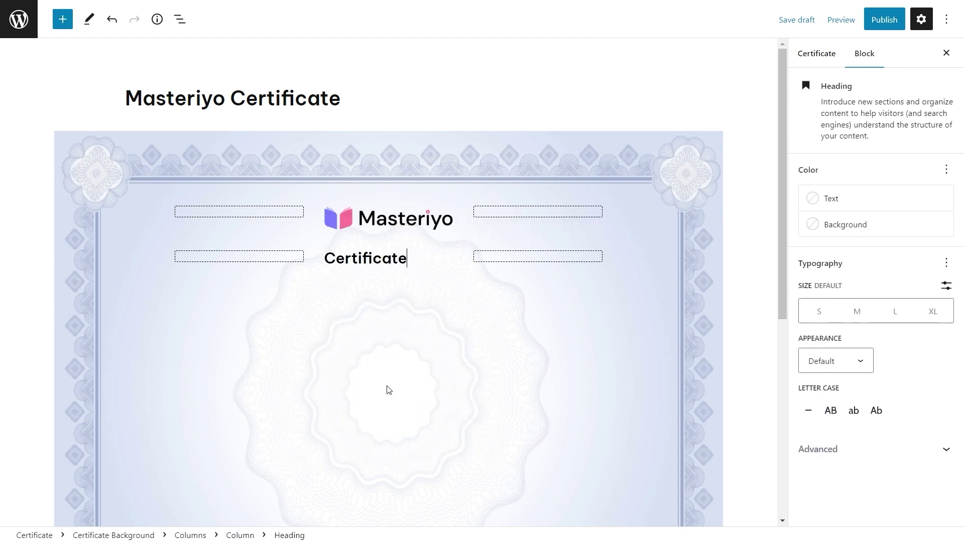
left_click(489, 228)
- Centre the heading and, after trying several colours, reset its text and background colours
left_click(511, 289)
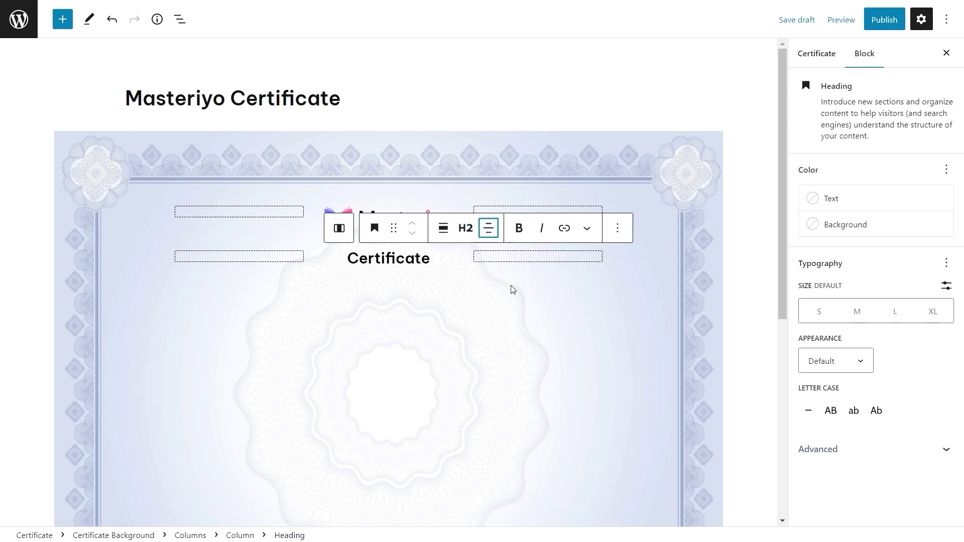
left_click(838, 198)
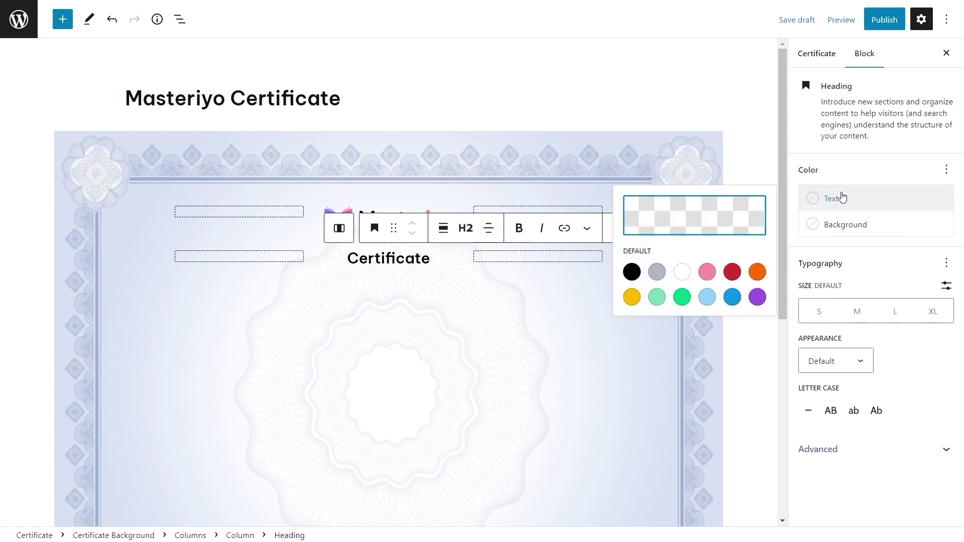
left_click(635, 274)
left_click(657, 272)
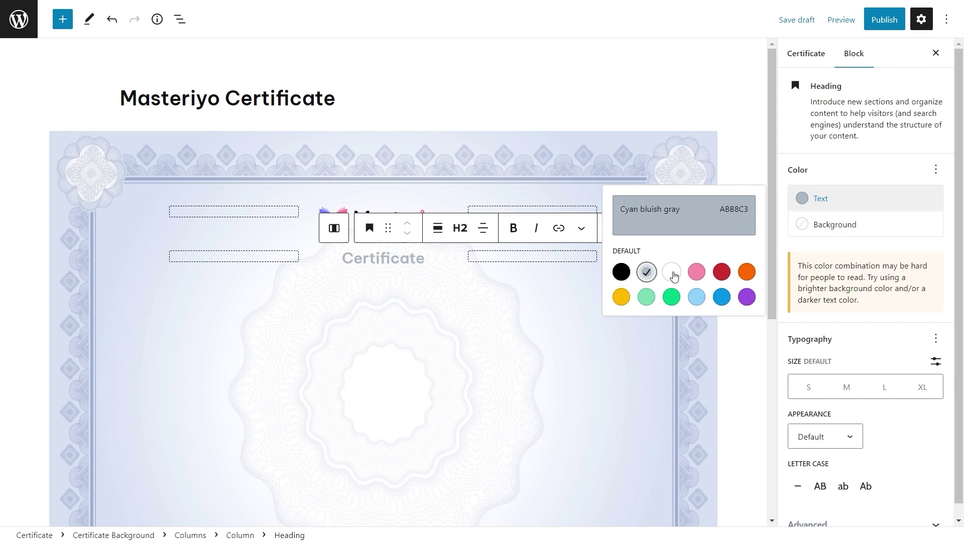
left_click(681, 272)
left_click(631, 271)
left_click(835, 222)
left_click(757, 328)
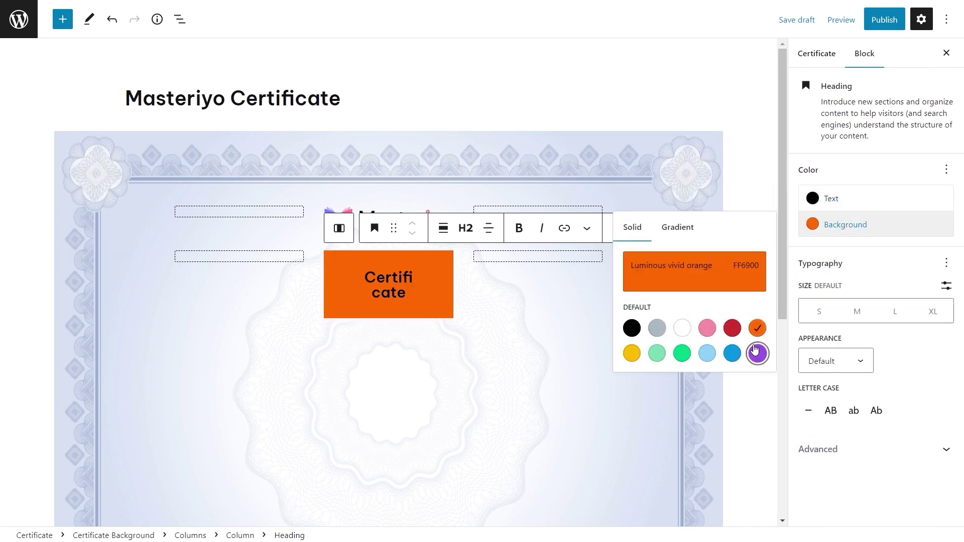
left_click(757, 352)
left_click(682, 327)
left_click(694, 271)
left_click(947, 171)
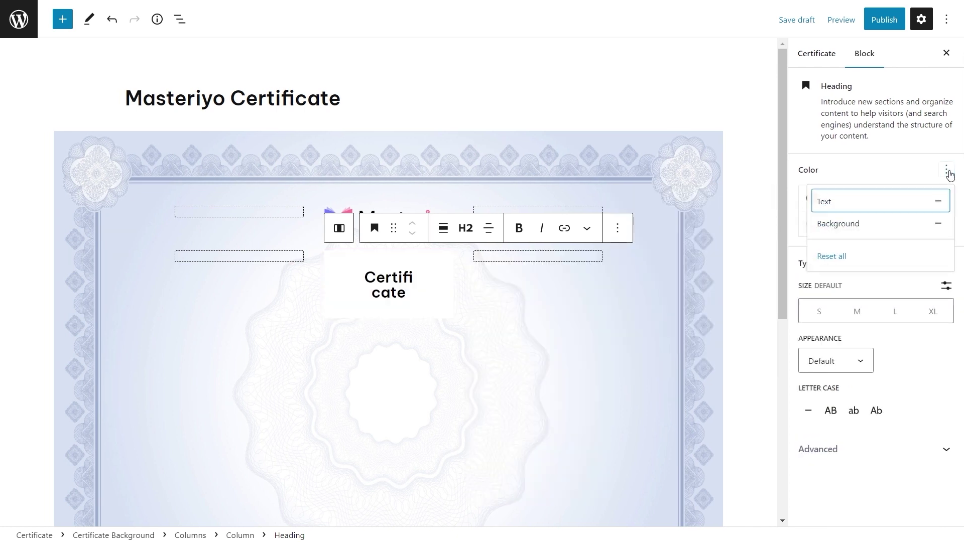
left_click(857, 262)
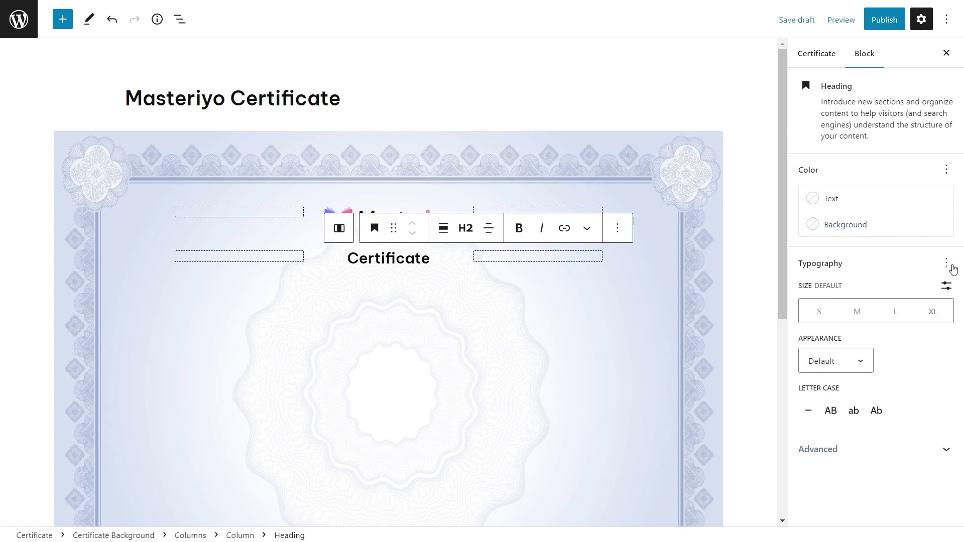
- Make the heading extra large (XL) with 3 px letter spacing
left_click(946, 264)
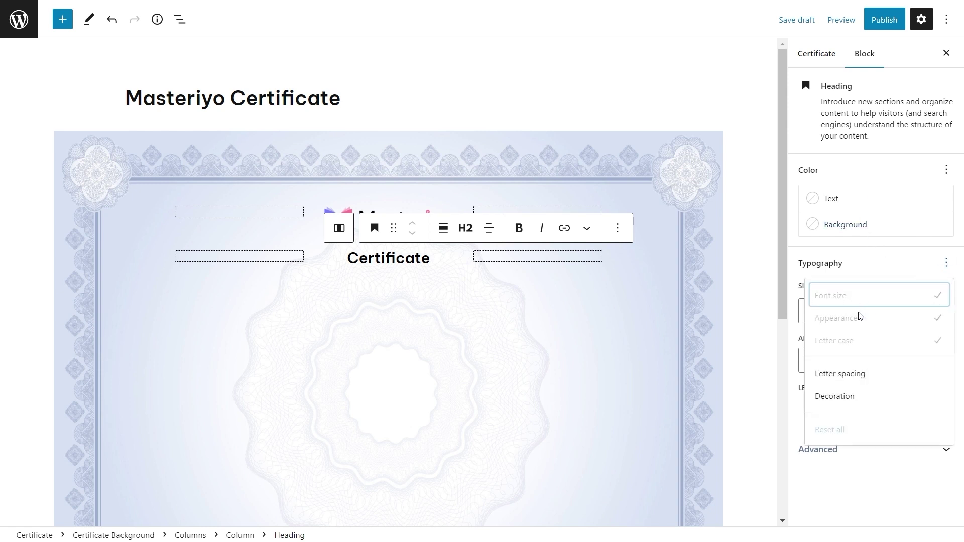
left_click(843, 373)
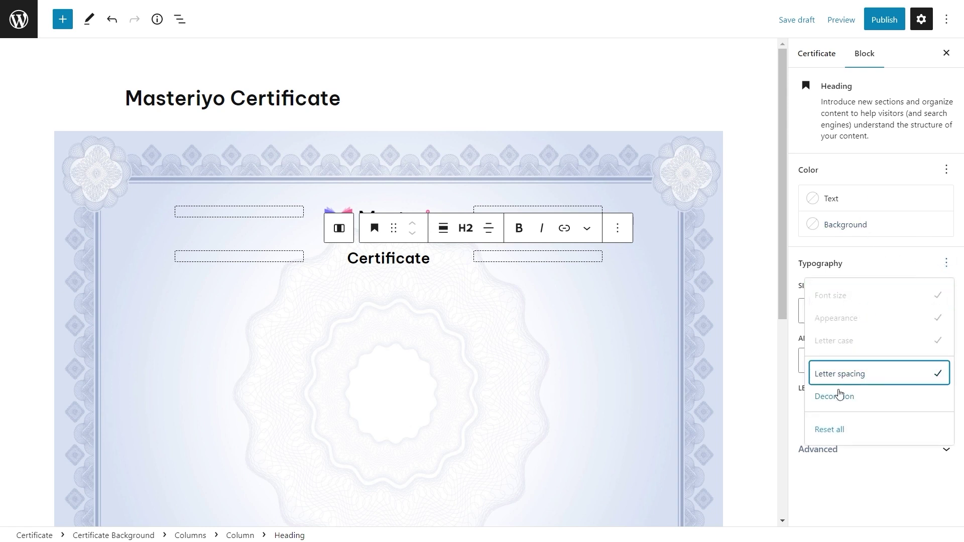
left_click(839, 396)
left_click(870, 269)
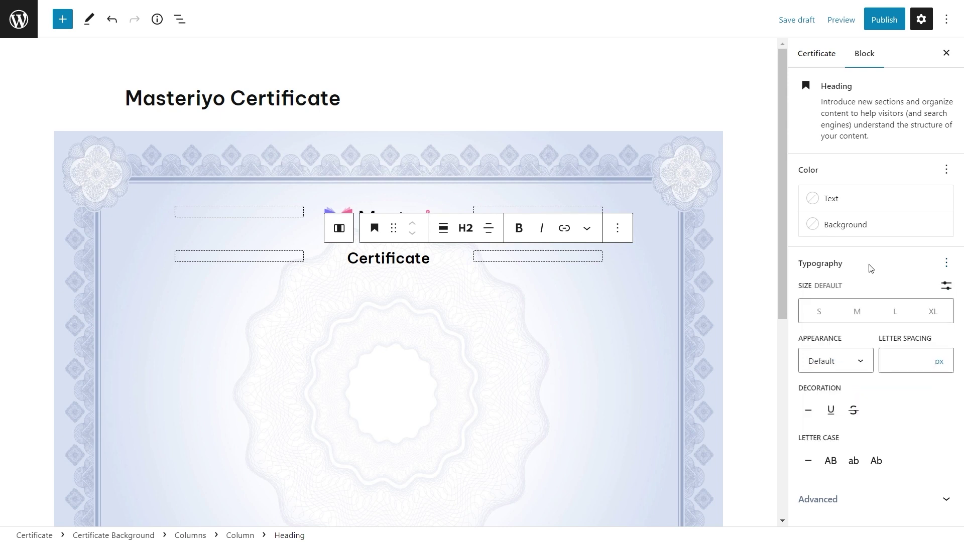
left_click(903, 311)
left_click(936, 313)
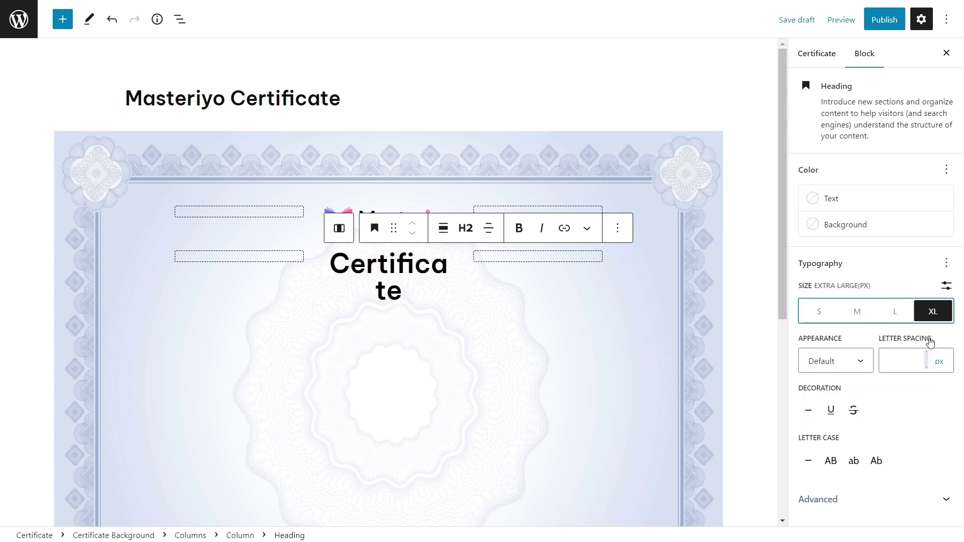
double_click(927, 356)
left_click(926, 356)
- Set the heading to Regular weight and uppercase so it reads CERTIFICATE
left_click(856, 360)
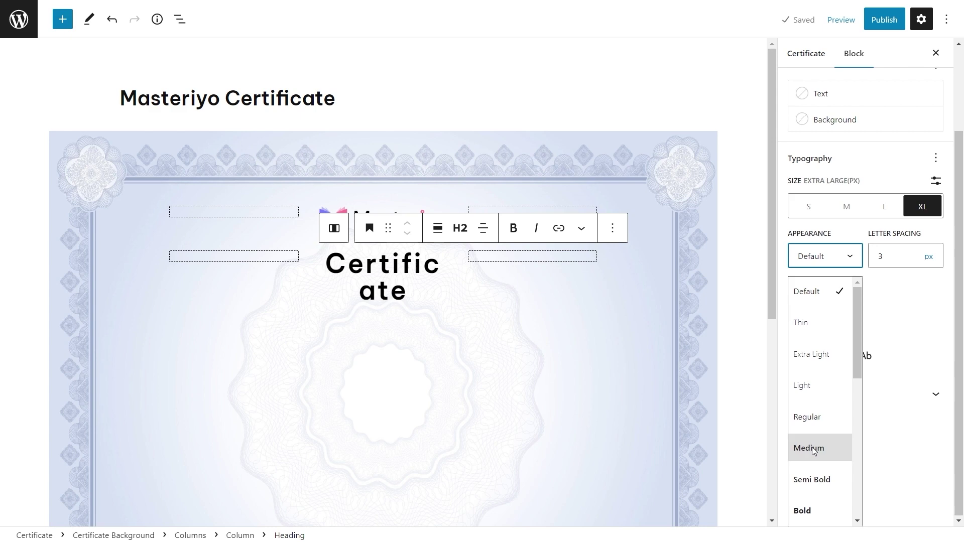
left_click(812, 446)
left_click(831, 417)
left_click(831, 461)
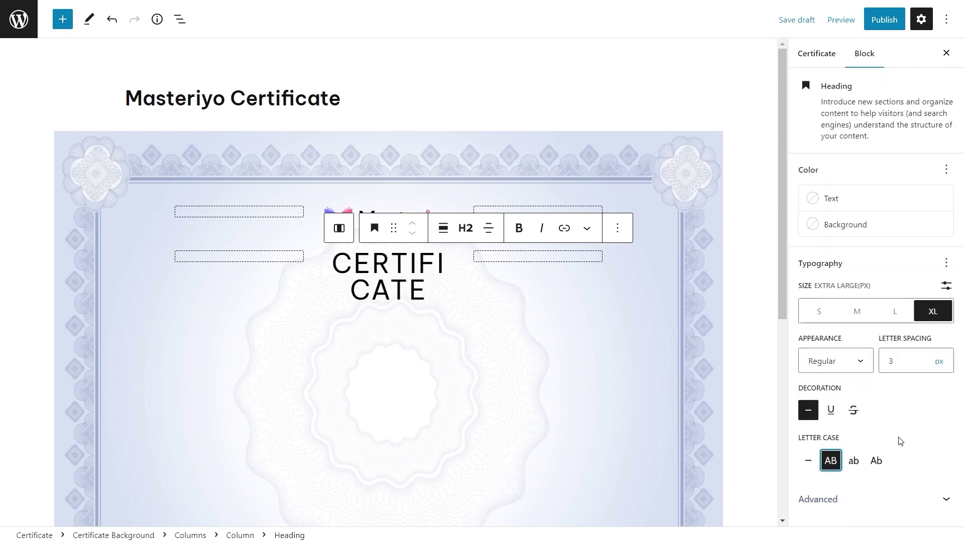
left_click(658, 219)
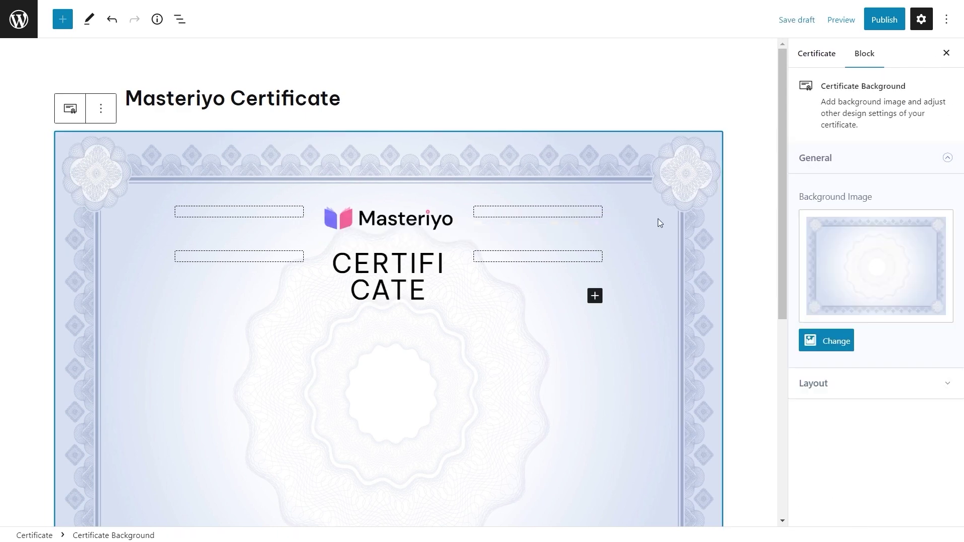
- Widen the Container width to 83% and set the left side column width to 15
left_click(876, 383)
scroll(863, 402, "down", 2)
mouse_move(845, 442)
left_mouse_down()
mouse_move(866, 446)
mouse_move(846, 441)
left_mouse_up()
left_click(517, 281)
left_click(913, 172)
type("15")
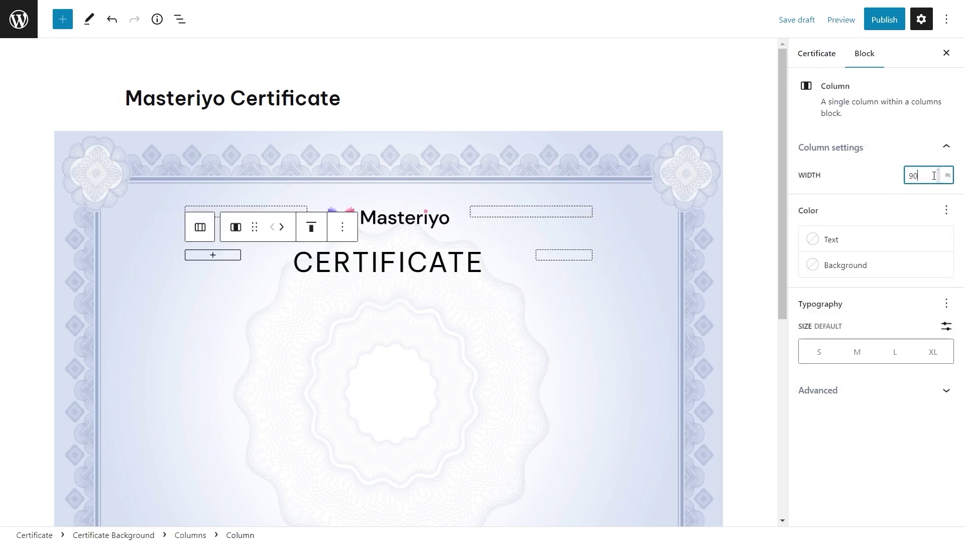
- Insert a spacer of about 33 px below the CERTIFICATE heading
left_click(506, 290)
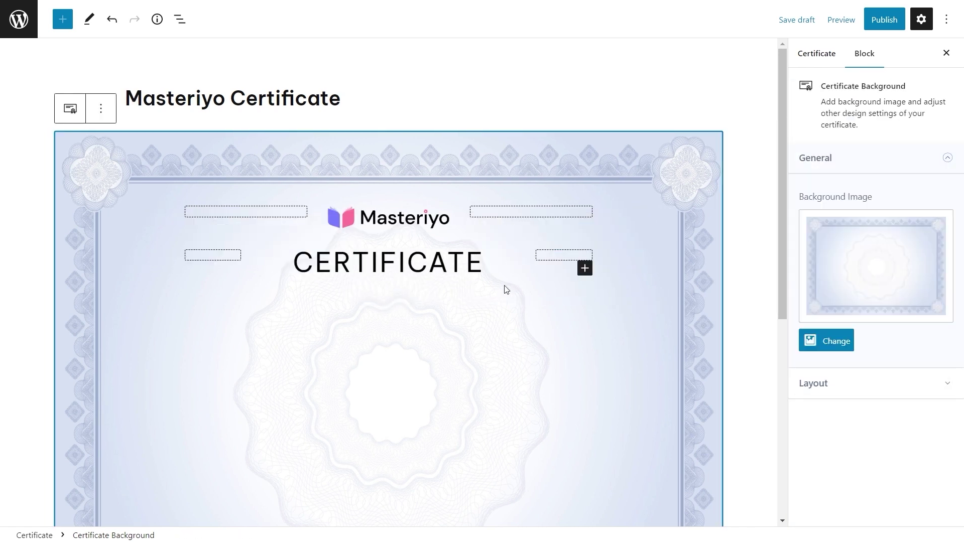
left_click(584, 268)
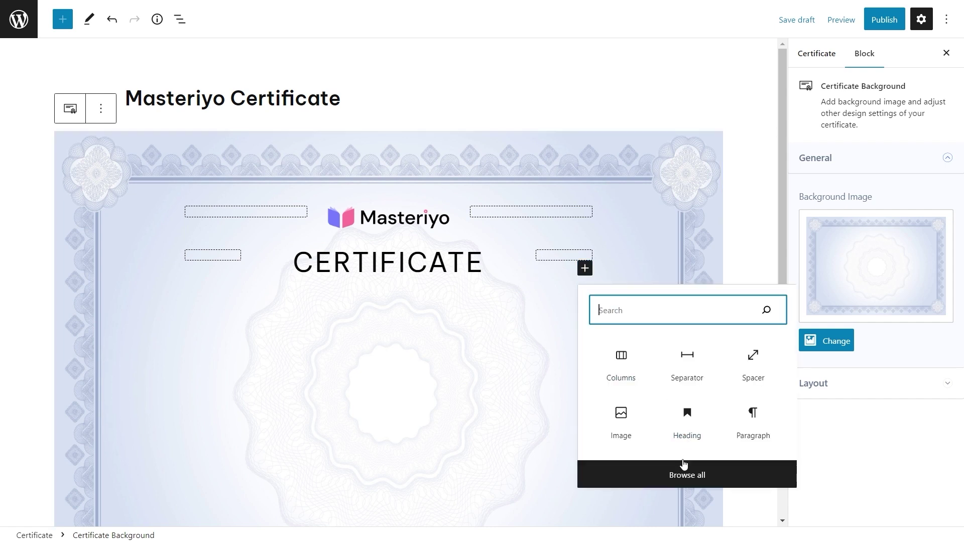
left_click(752, 369)
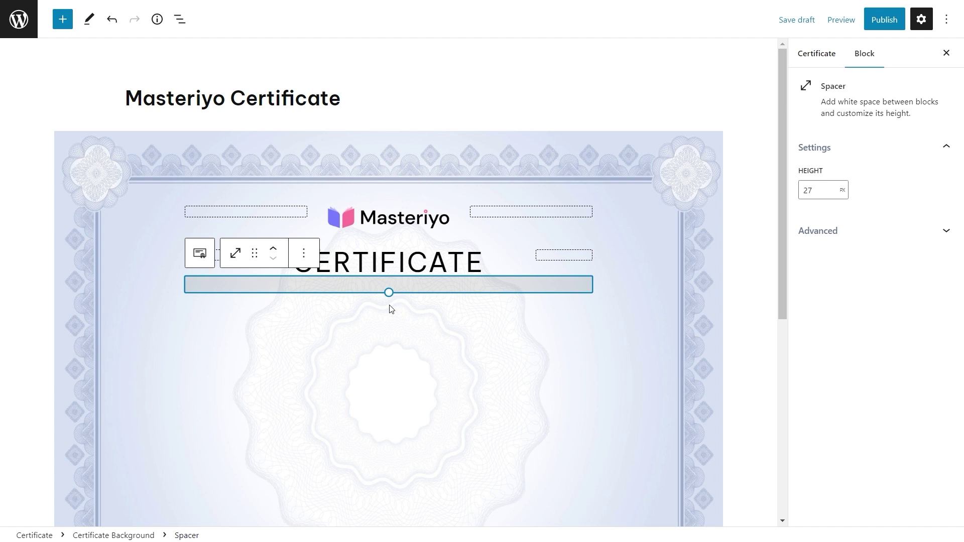
left_click_drag(389, 292, 388, 296)
left_click(420, 317)
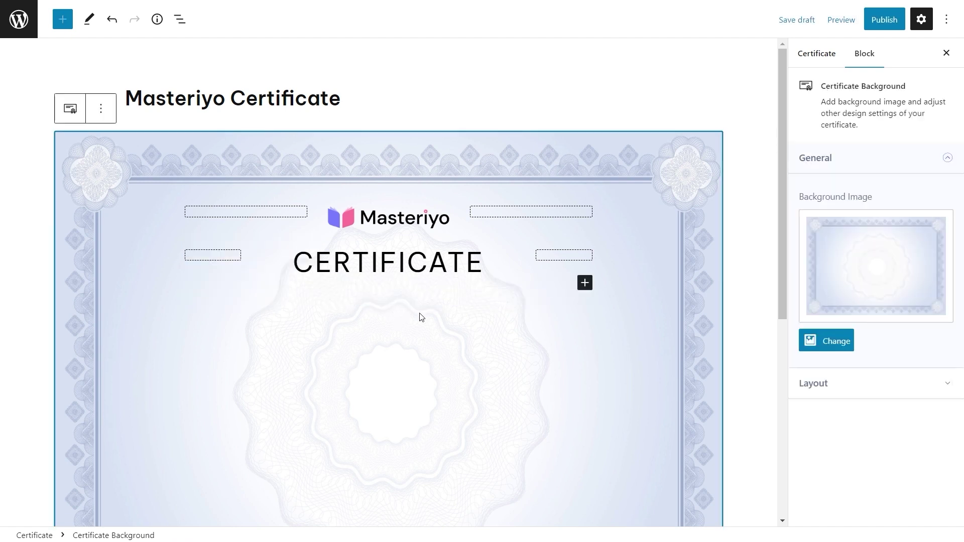
left_click(585, 283)
- Add a centred paragraph 'of completion' in medium size below CERTIFICATE
left_click(752, 433)
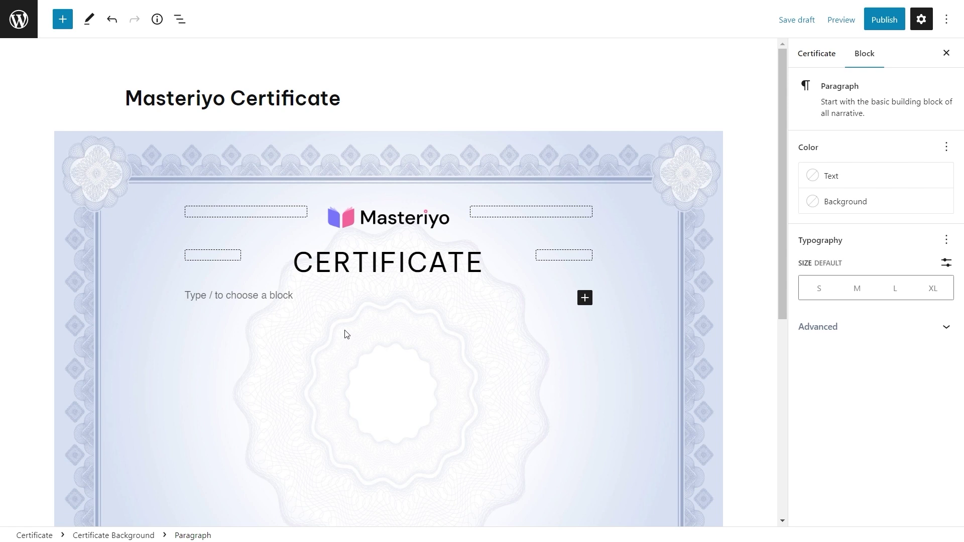
type("of completion")
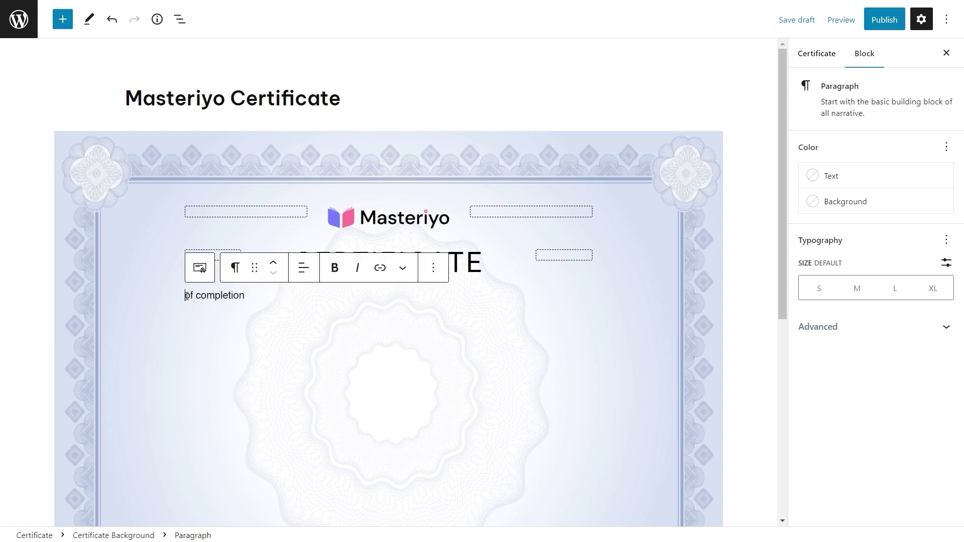
left_click(302, 269)
left_click(328, 331)
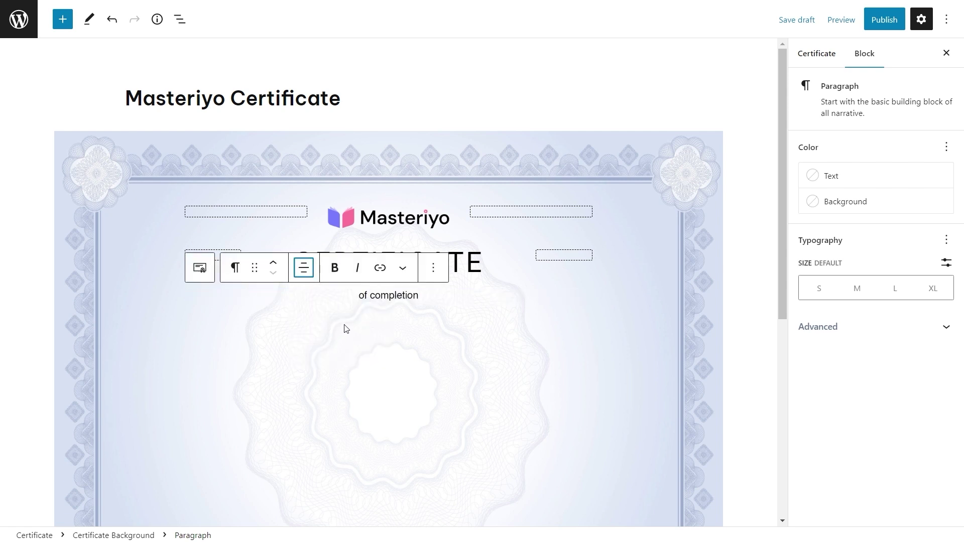
left_click(857, 288)
- Make the subtitle uppercase OF COMPLETION with 2 px letter spacing
left_click(946, 240)
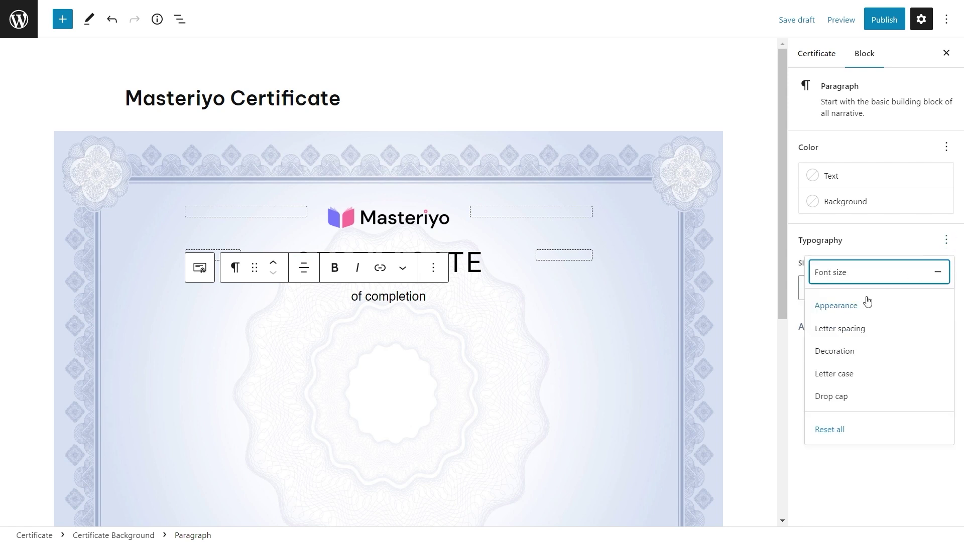
left_click(852, 314)
left_click(839, 328)
left_click(849, 351)
left_click(839, 374)
left_click(849, 396)
left_click(796, 399)
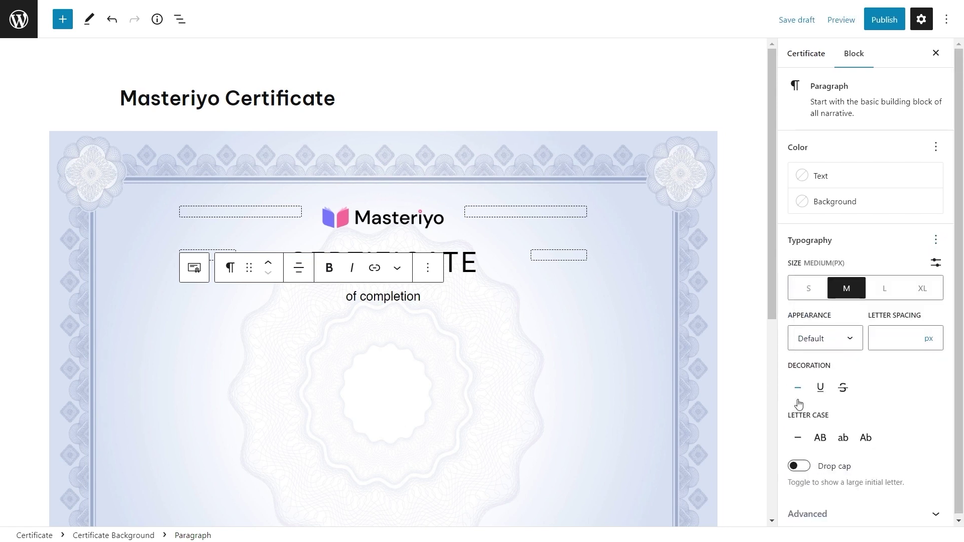
left_click(819, 437)
double_click(915, 333)
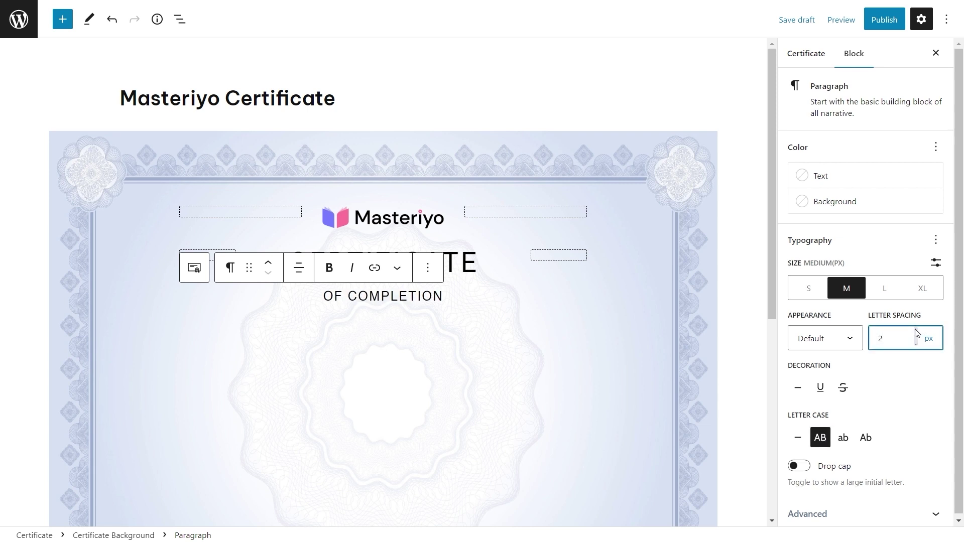
left_click(541, 351)
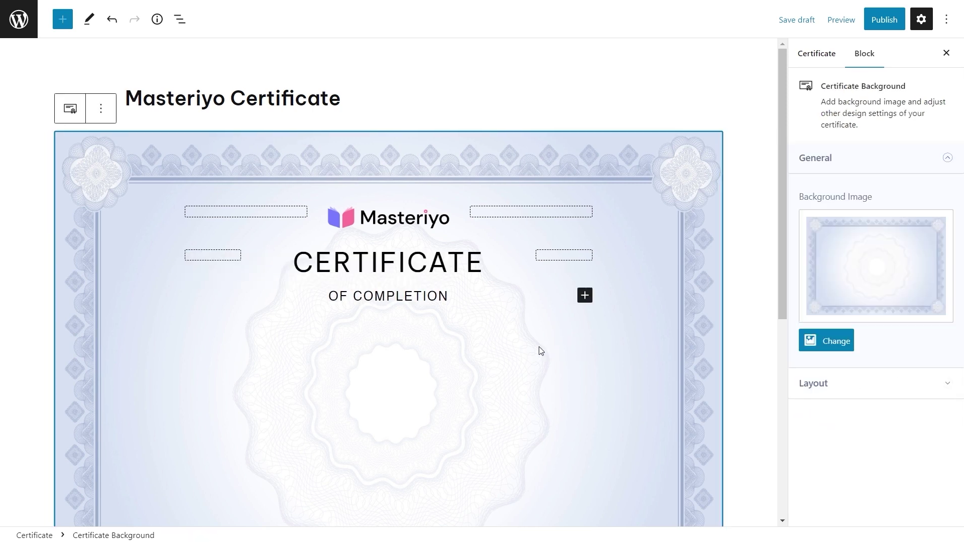
- Insert a spacer below OF COMPLETION and shrink it to almost nothing
left_click(583, 295)
left_click(753, 331)
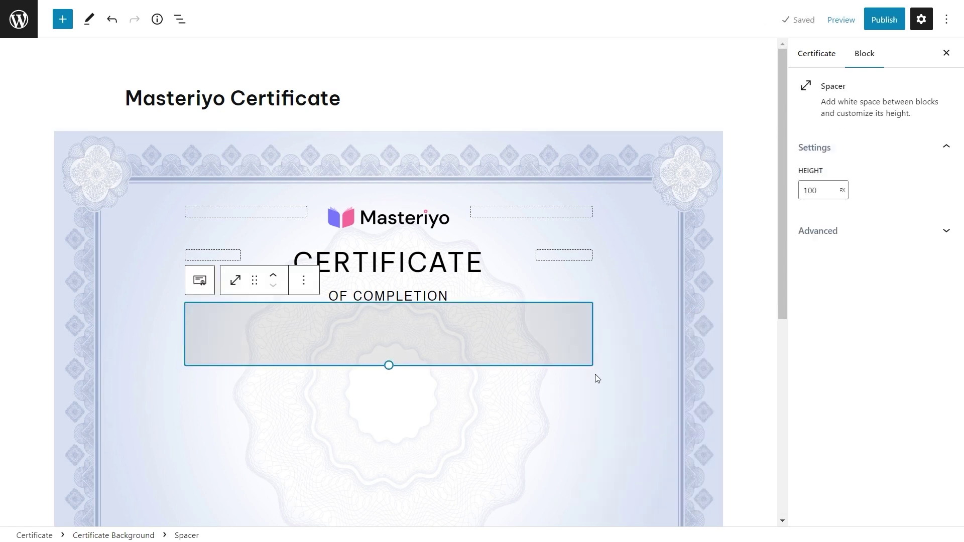
left_click_drag(389, 365, 388, 305)
- Add a centred paragraph 'This certificate is proudly presented to' below the subtitle
left_click(404, 355)
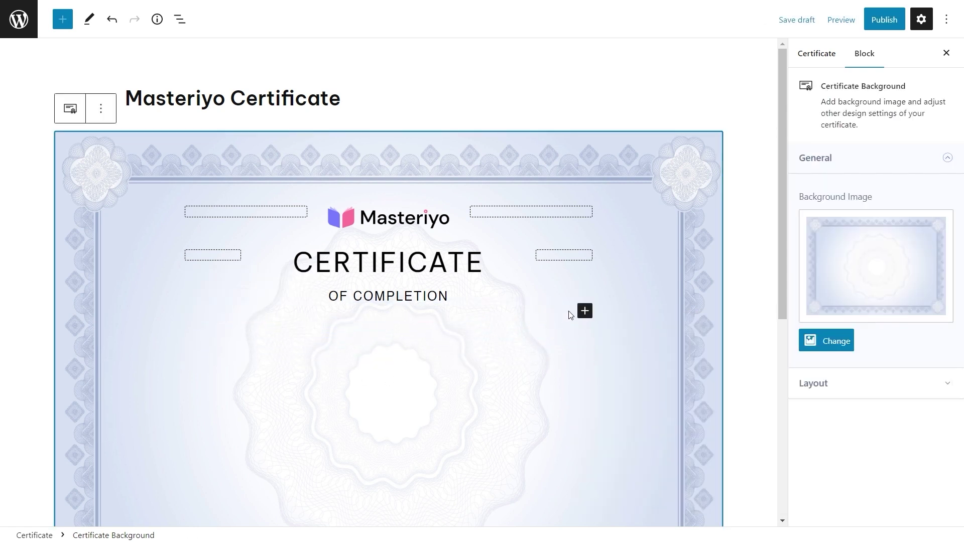
left_click(584, 311)
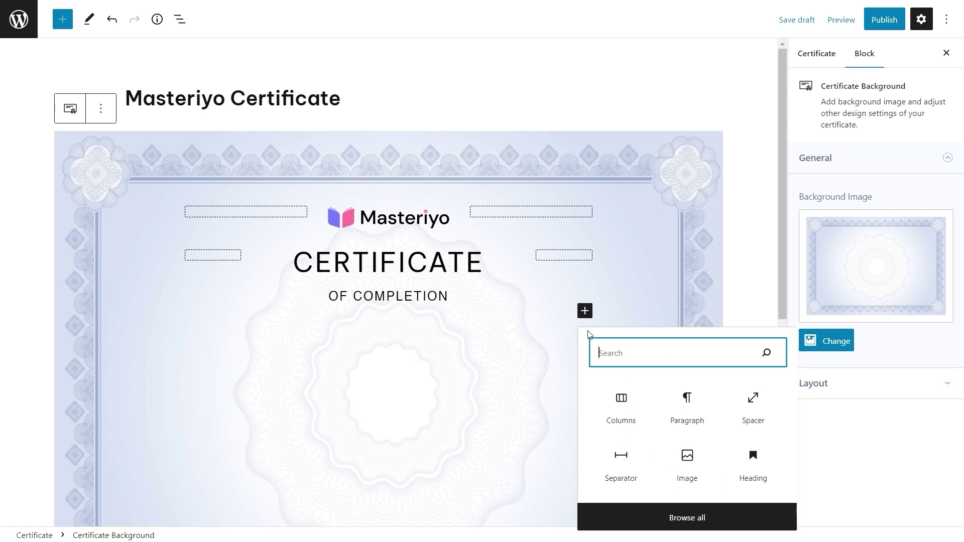
left_click(689, 412)
type("This certificate is proudly presented to")
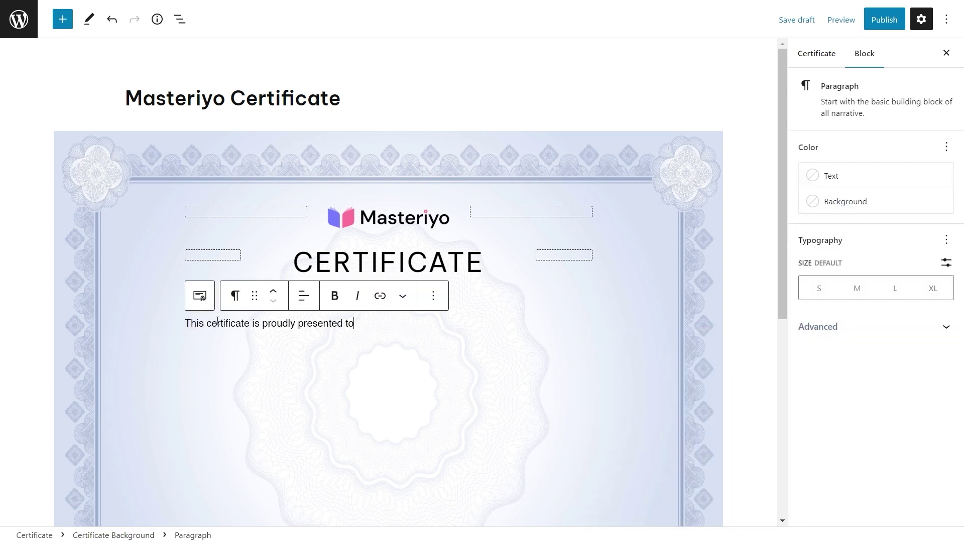
left_click(308, 301)
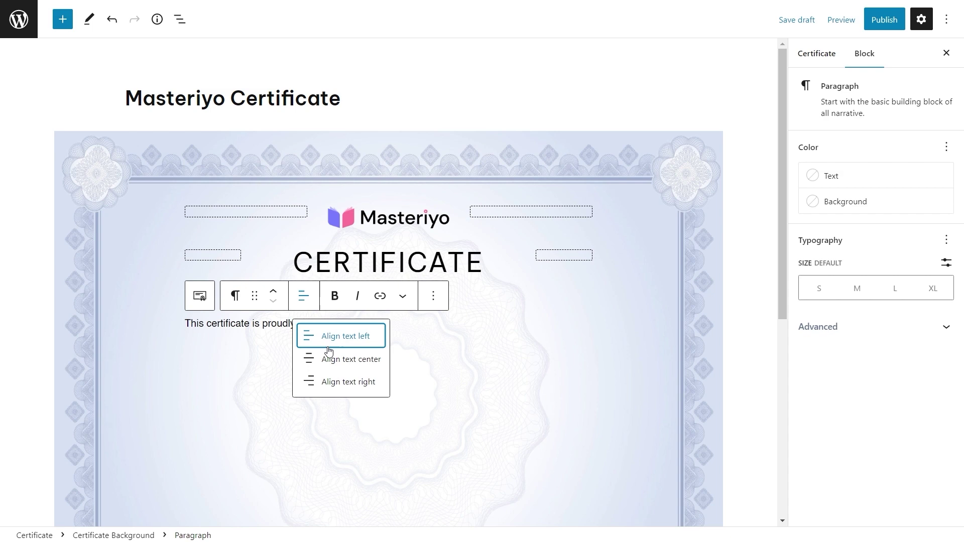
left_click(330, 355)
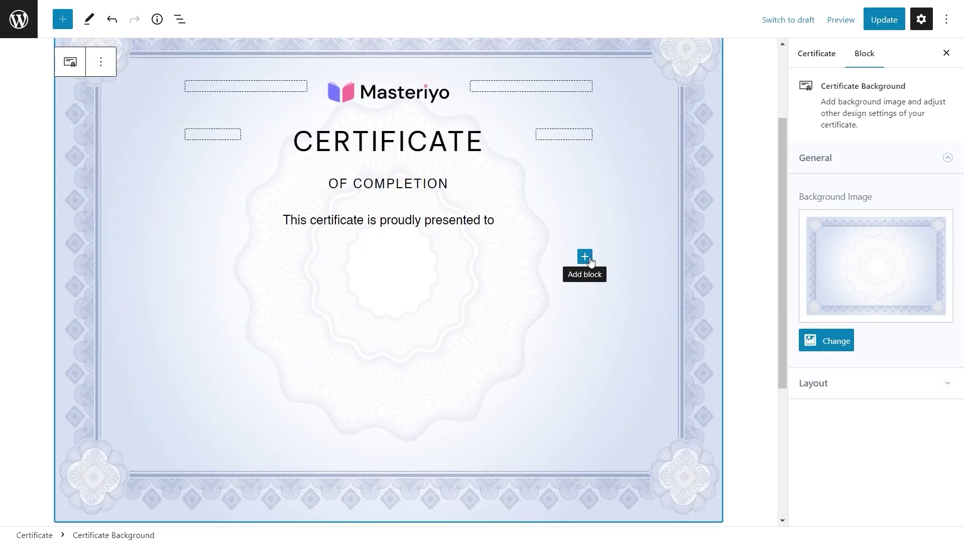
left_click(585, 256)
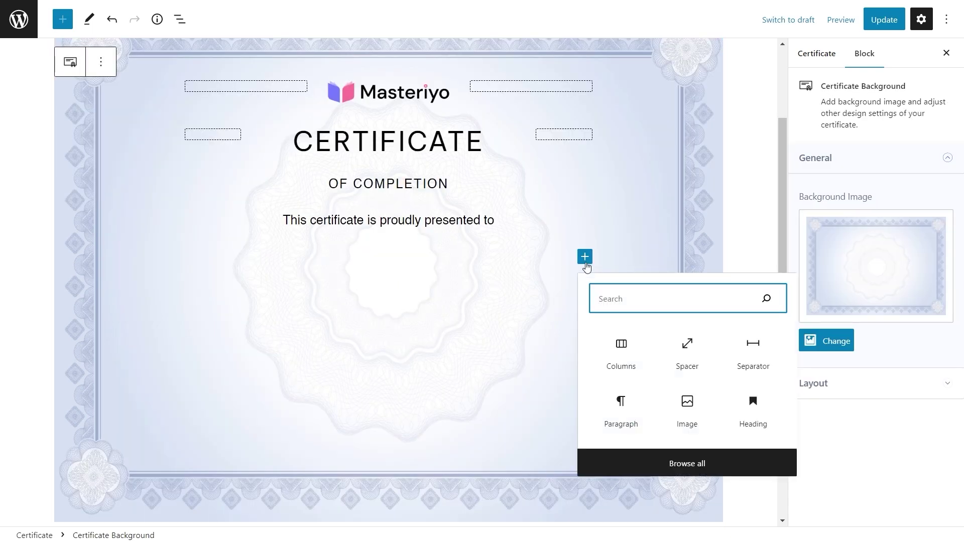
- Place a Student Name block under the presented-to line, centred at 44 px, and shorten the spacer above it
left_click(672, 463)
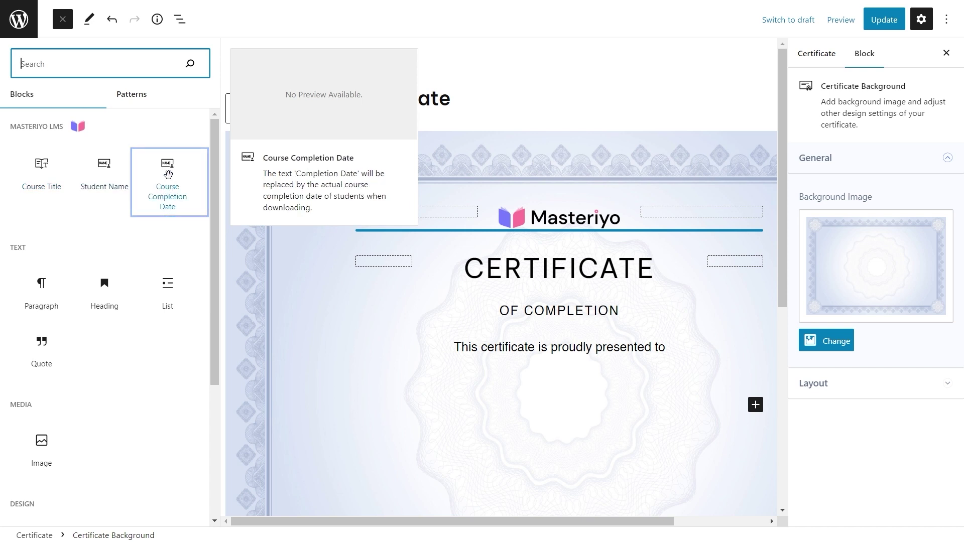
left_click_drag(106, 175, 538, 251)
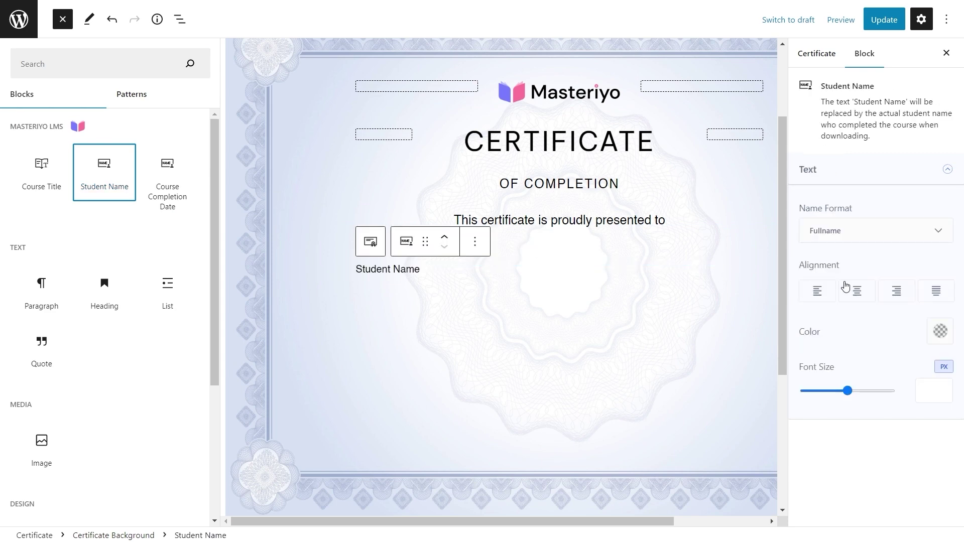
left_click(871, 295)
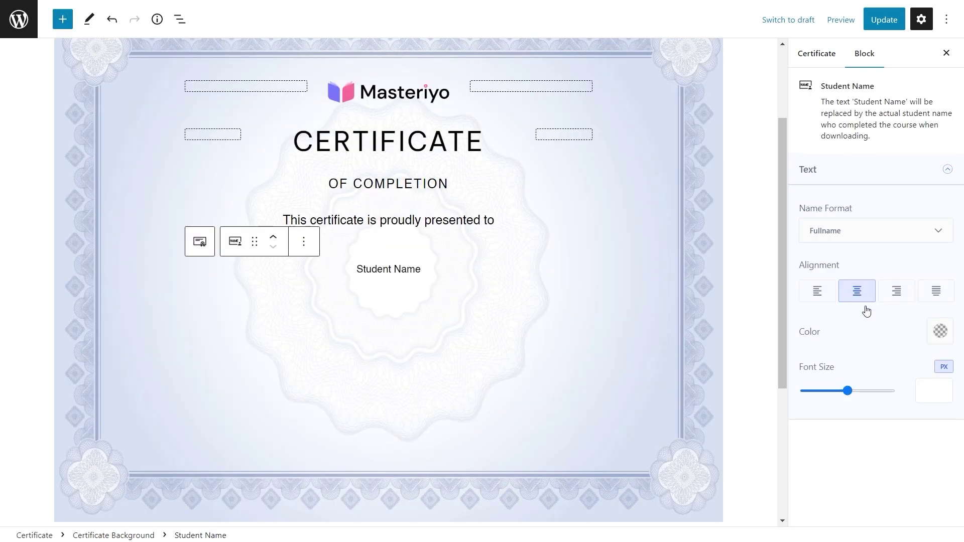
left_click_drag(853, 396, 844, 396)
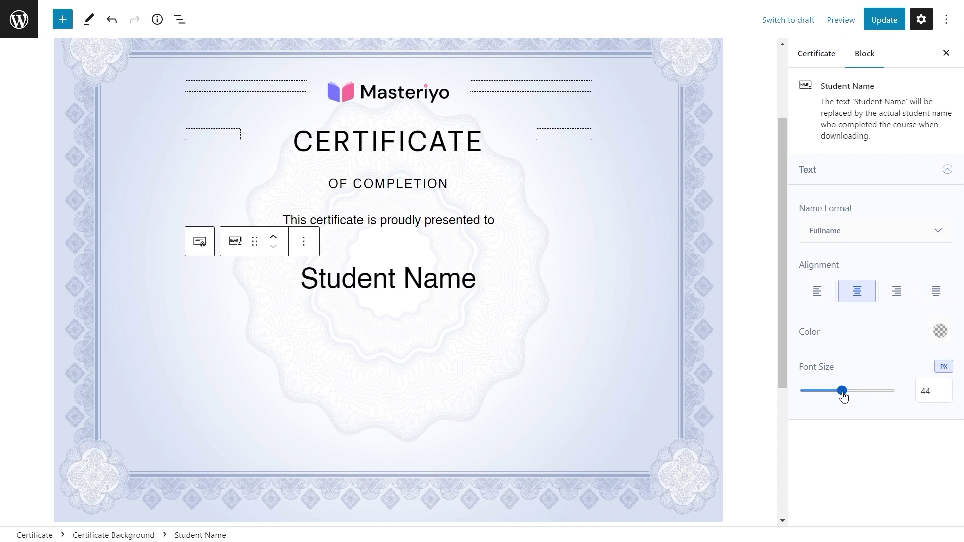
left_click(387, 261)
left_click_drag(387, 263, 389, 251)
left_click(492, 292)
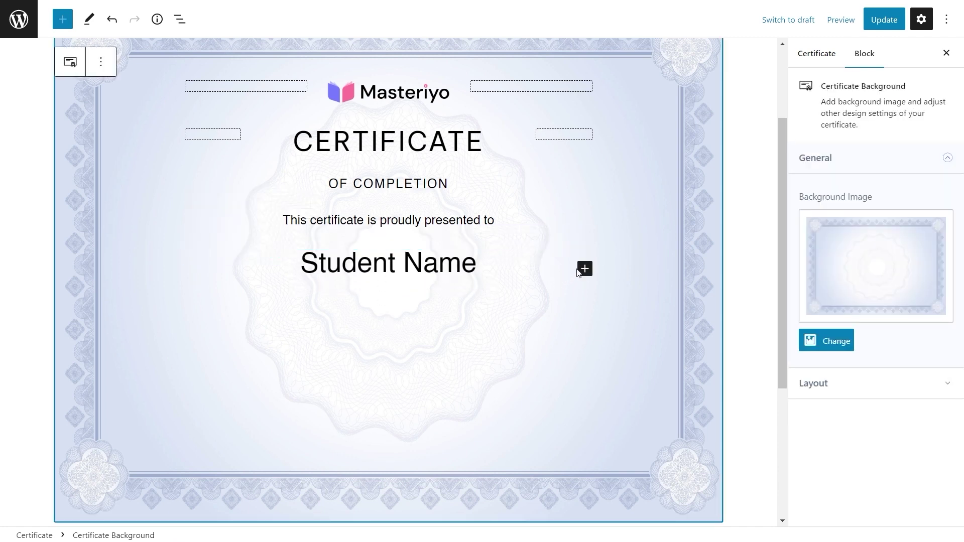
- Insert a 32 px spacer below Student Name
left_click(584, 269)
left_click(686, 359)
left_click_drag(387, 336, 388, 296)
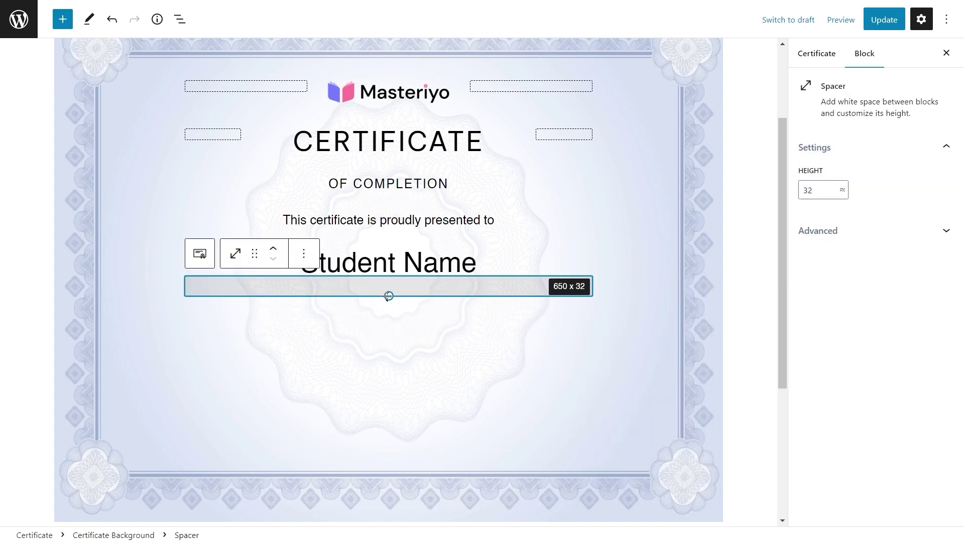
left_click(502, 294)
- Add a centred paragraph reading 'for the successful completion of the course'
left_click(584, 289)
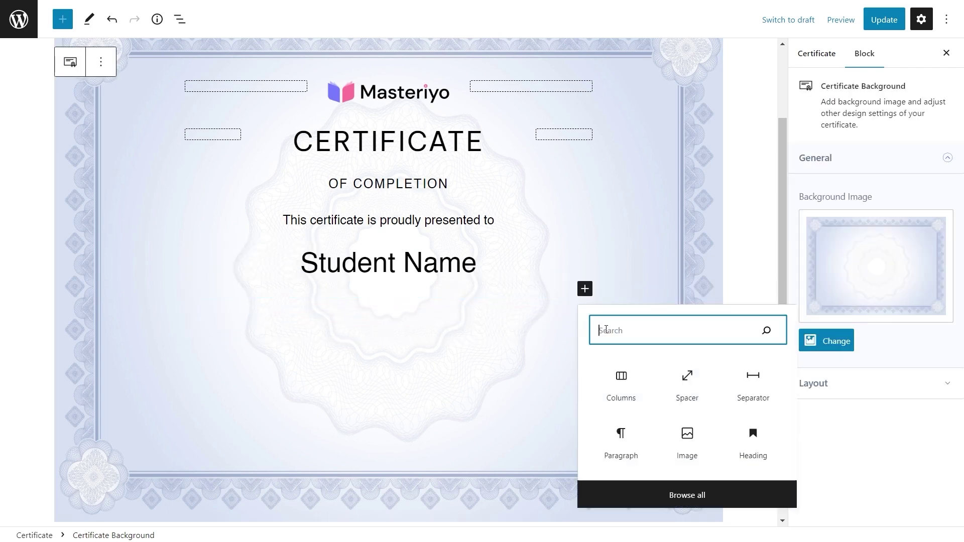
left_click(621, 436)
type("for the successful completion of the course")
left_click(391, 312)
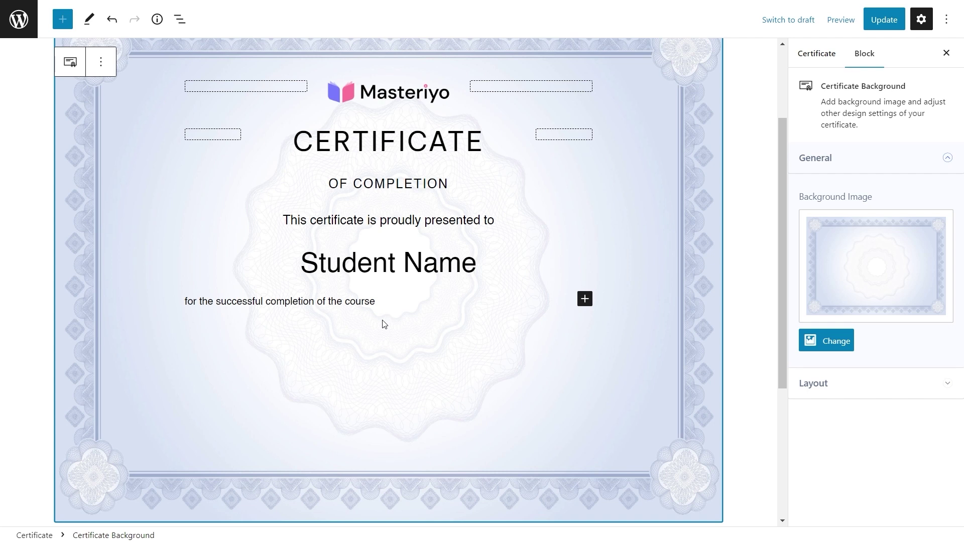
left_click(367, 302)
left_click(303, 280)
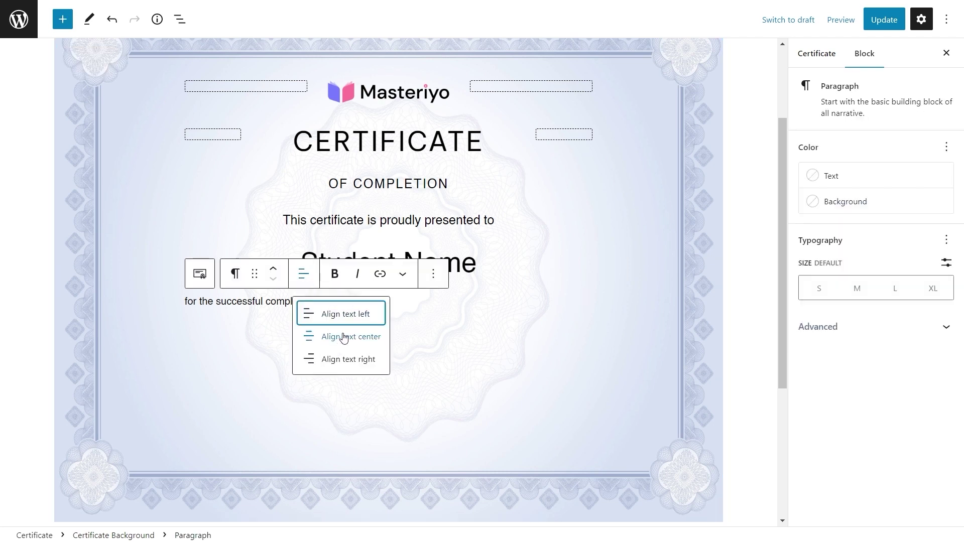
left_click(344, 337)
left_click(394, 344)
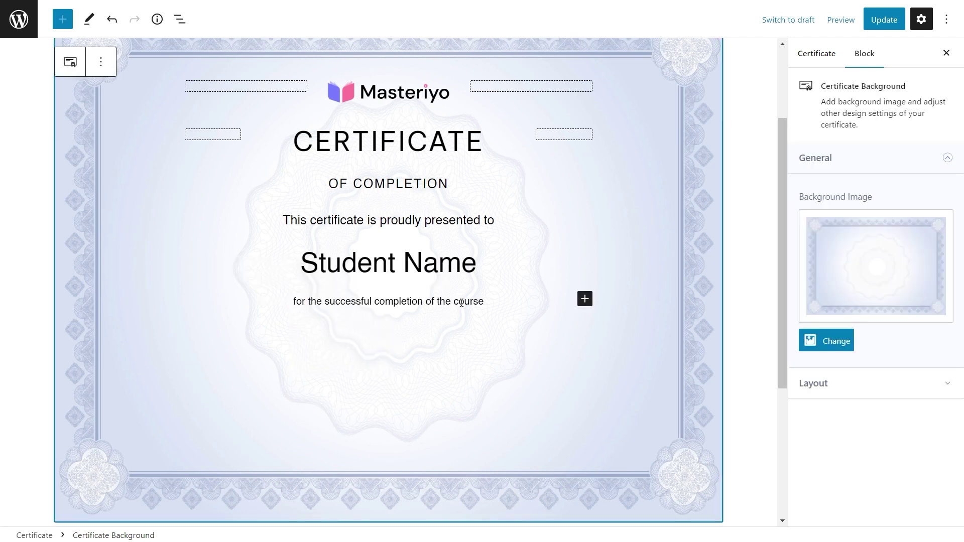
- Add a small spacer below the completion sentence
left_click(584, 299)
left_click(686, 324)
left_click_drag(389, 368, 389, 321)
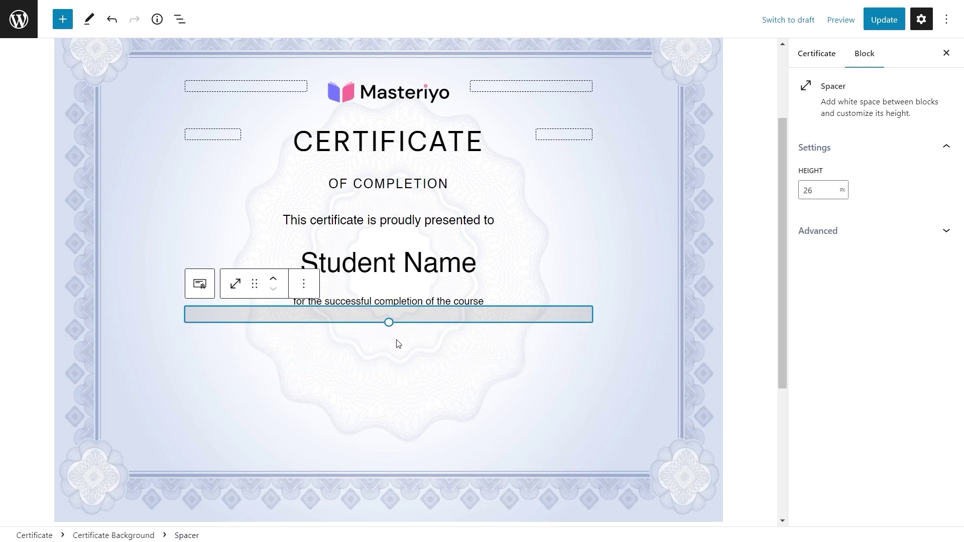
left_click(398, 340)
- Place a Course Title block below the sentence, centred with font size 26
left_click(584, 316)
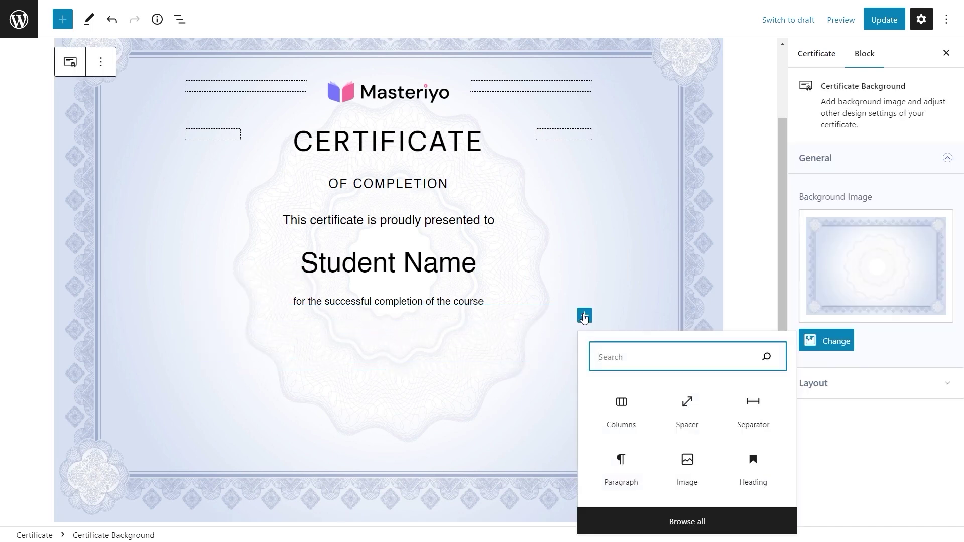
left_click(671, 522)
left_click_drag(49, 172, 547, 318)
left_click(858, 239)
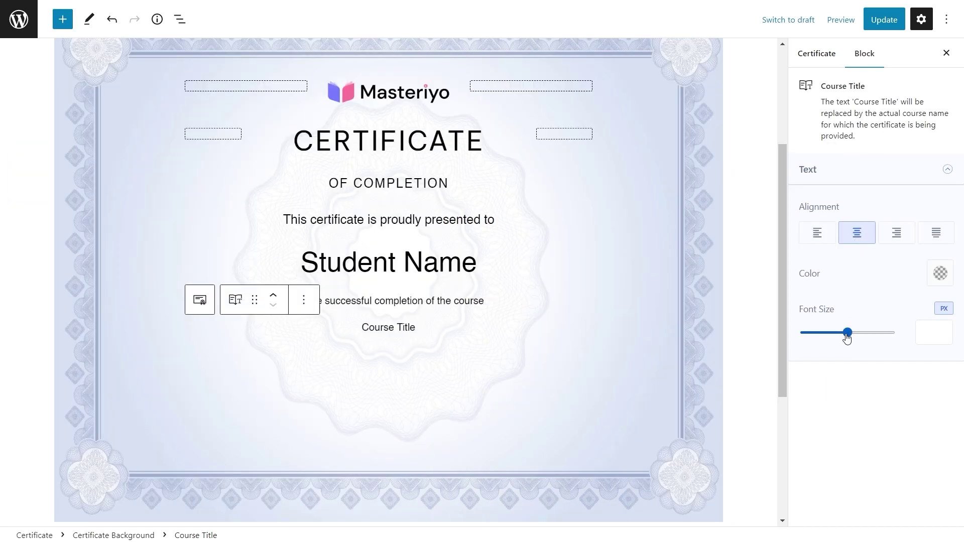
left_click_drag(846, 333, 828, 337)
left_click(555, 355)
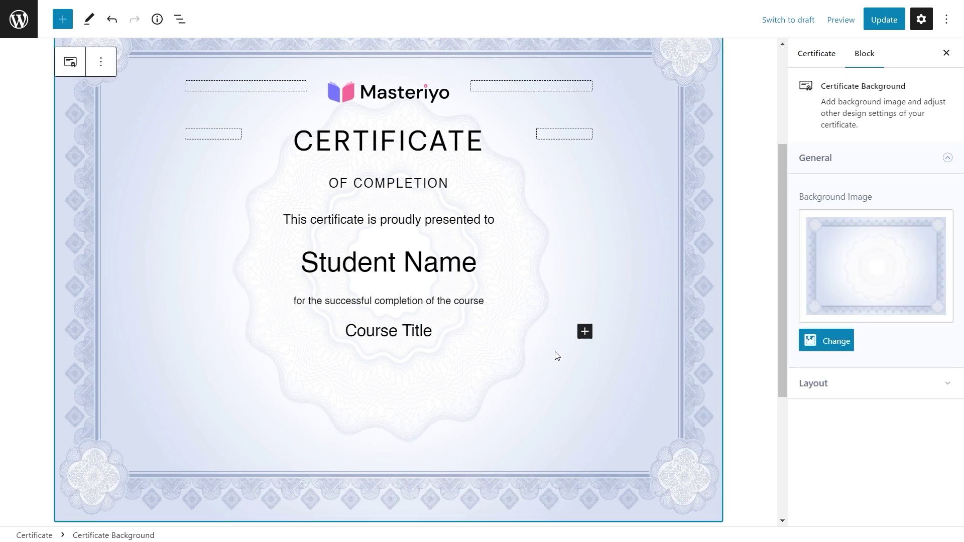
left_click(585, 332)
- Insert a 33/33/33 three-column row below Course Title
left_click(687, 193)
key("ctrl+z")
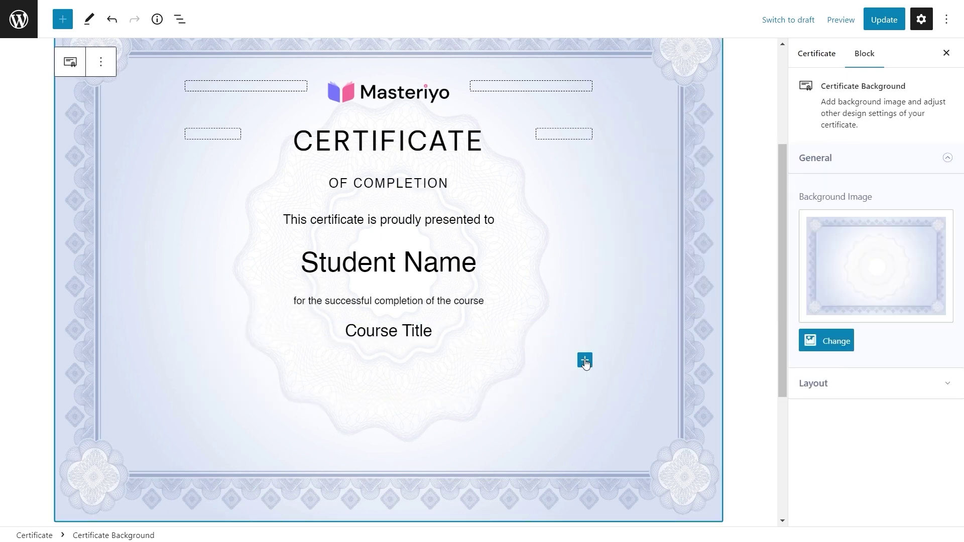
left_click(586, 359)
left_click(620, 221)
left_click(457, 216)
scroll(428, 256, "up", 2)
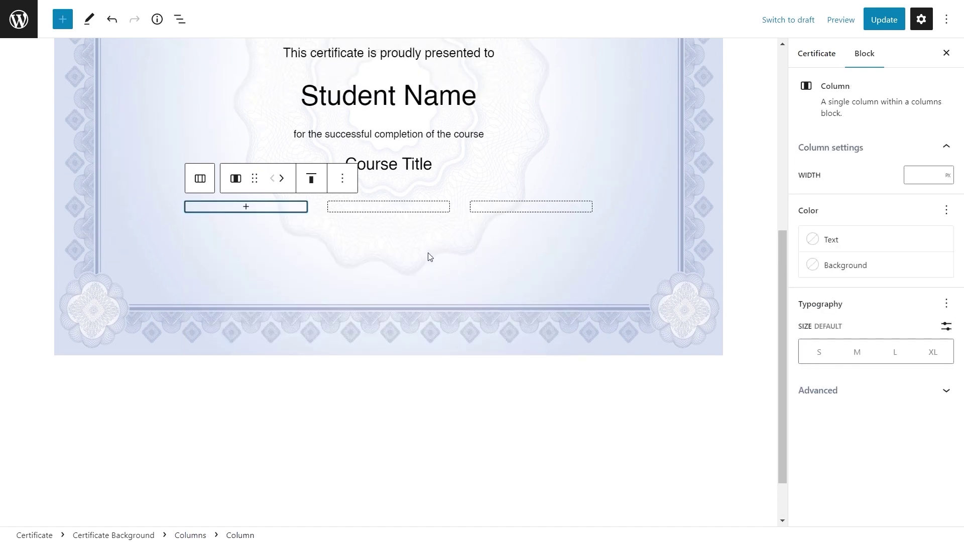
left_click(398, 265)
- Add a spacer shrunk to 25 px in the first column
scroll(345, 273, "up", 2)
left_click(239, 271)
left_click(240, 271)
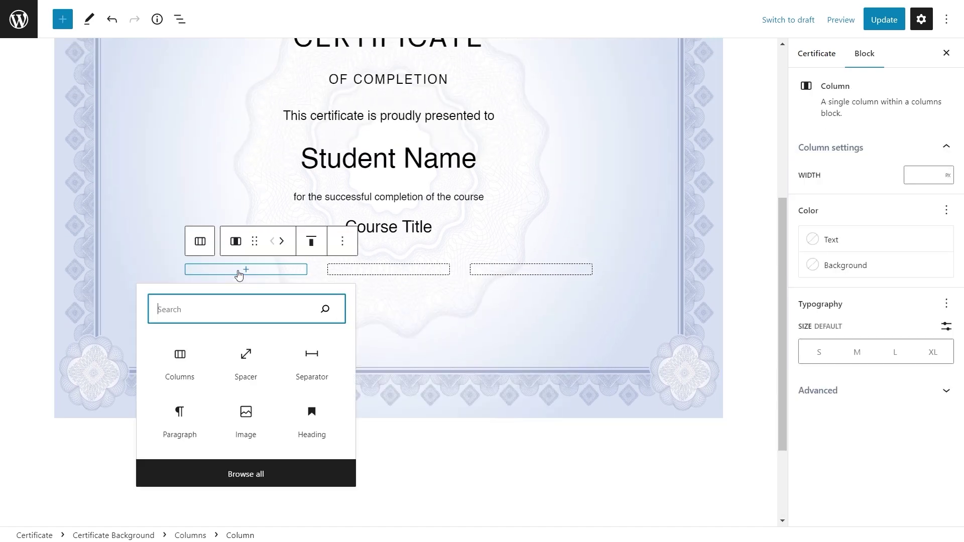
left_click(239, 374)
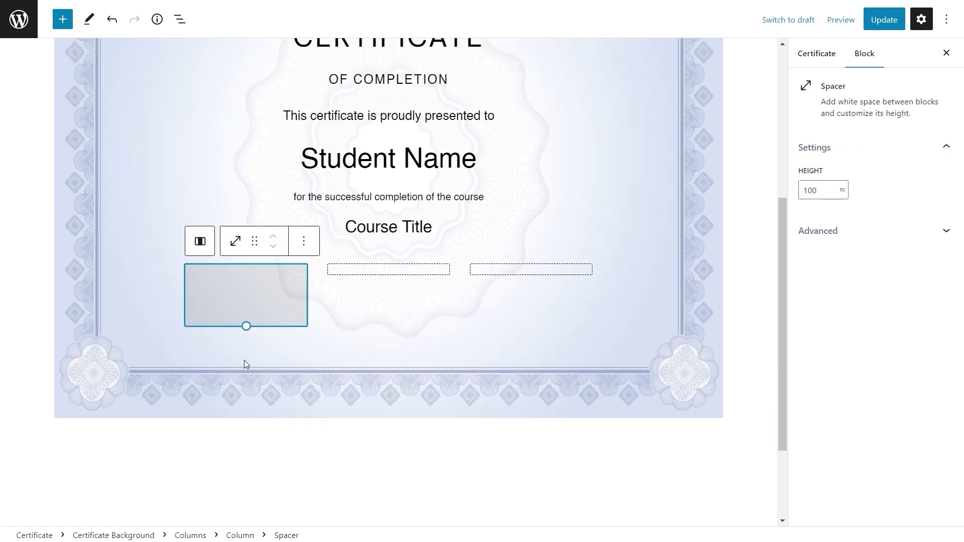
left_click_drag(246, 324, 246, 279)
left_click(564, 280)
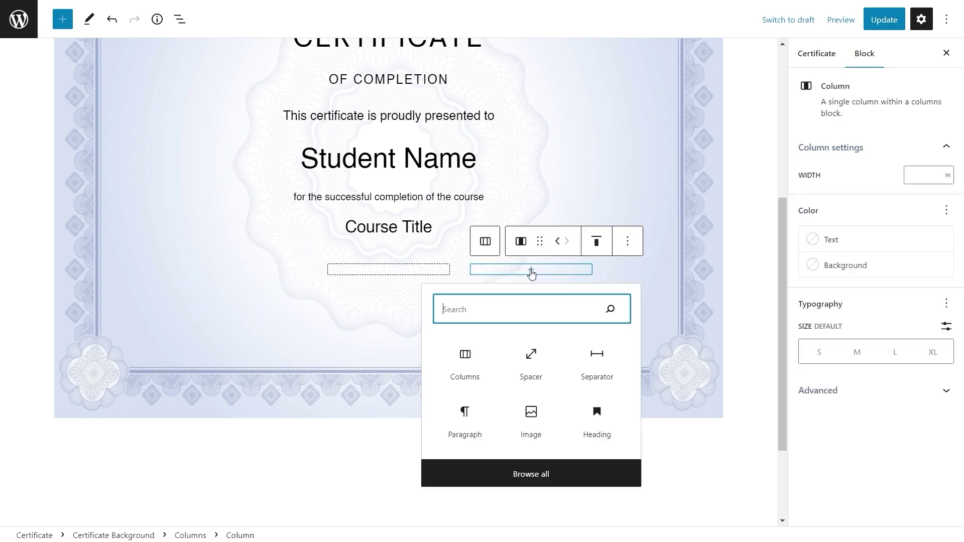
- Add a 30 px spacer in the third column and delete the first column's spacer
left_click(529, 359)
left_click_drag(532, 324, 531, 282)
left_click(531, 288)
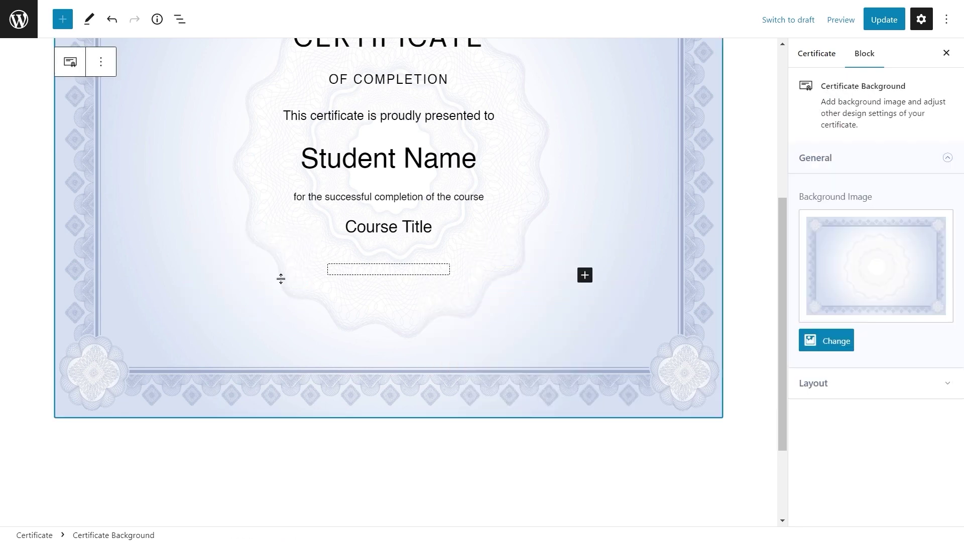
left_click(280, 278)
key("Delete")
left_click(447, 400)
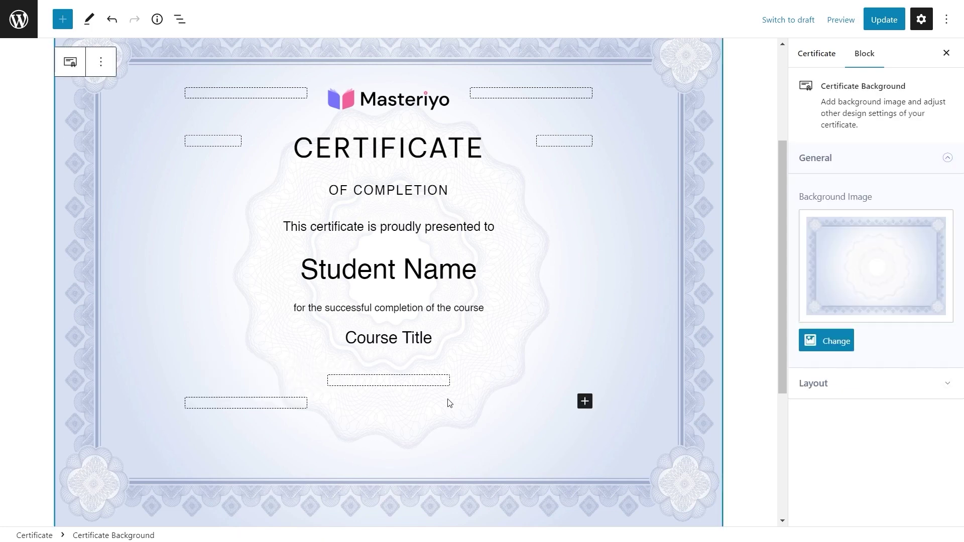
- Insert a Course Completion Date block into the first column
left_click(252, 409)
left_click(252, 408)
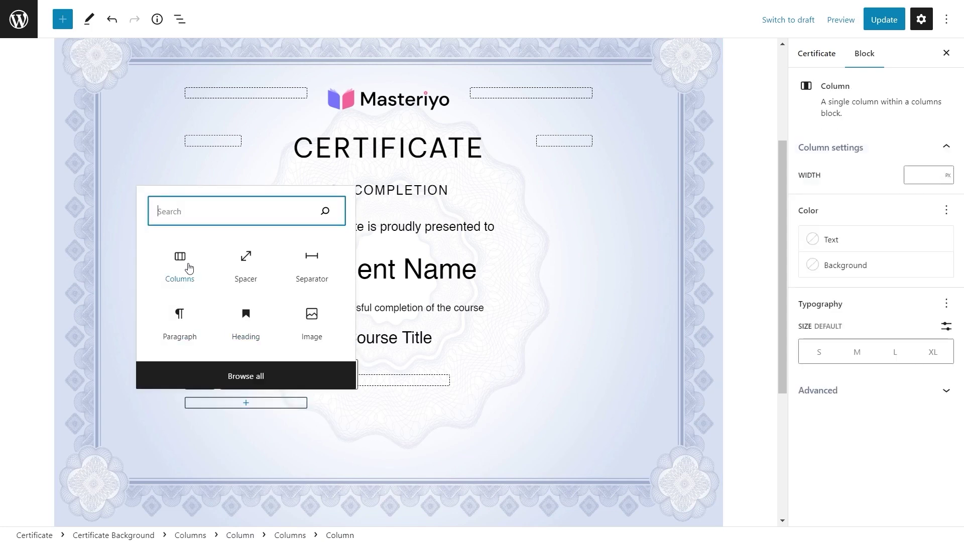
left_click(240, 378)
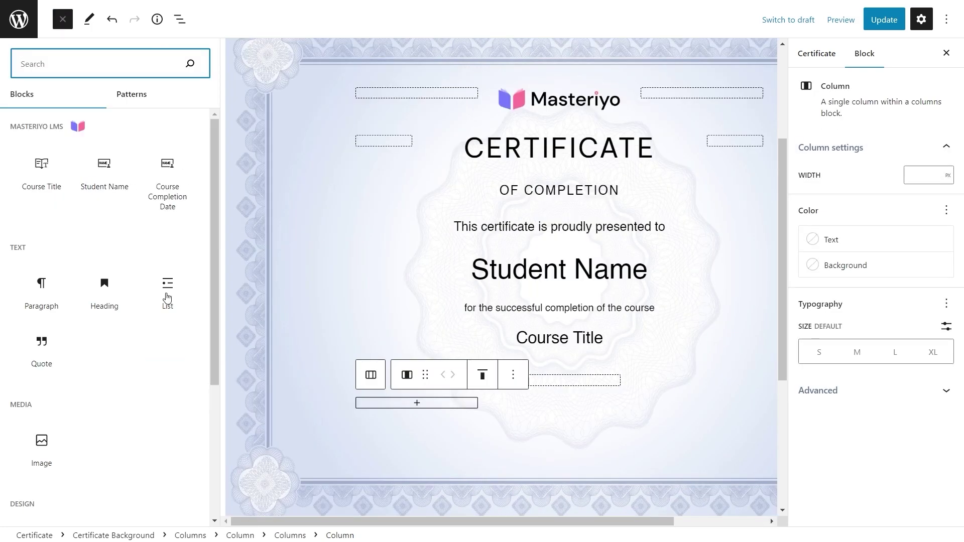
left_click(167, 191)
left_click(425, 432)
- Drag in a Columns block with a single full-width column layout
left_click(584, 400)
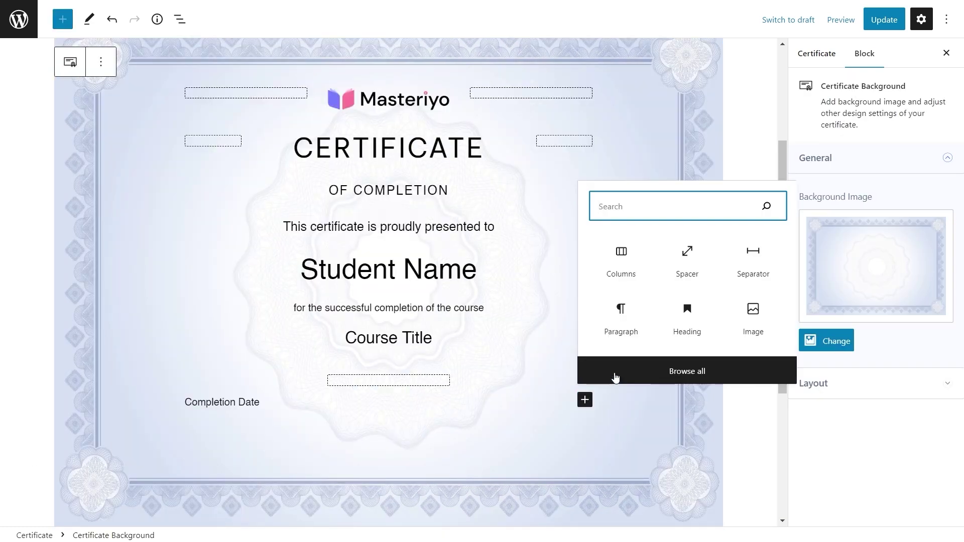
left_click(617, 377)
scroll(131, 326, "down", 5)
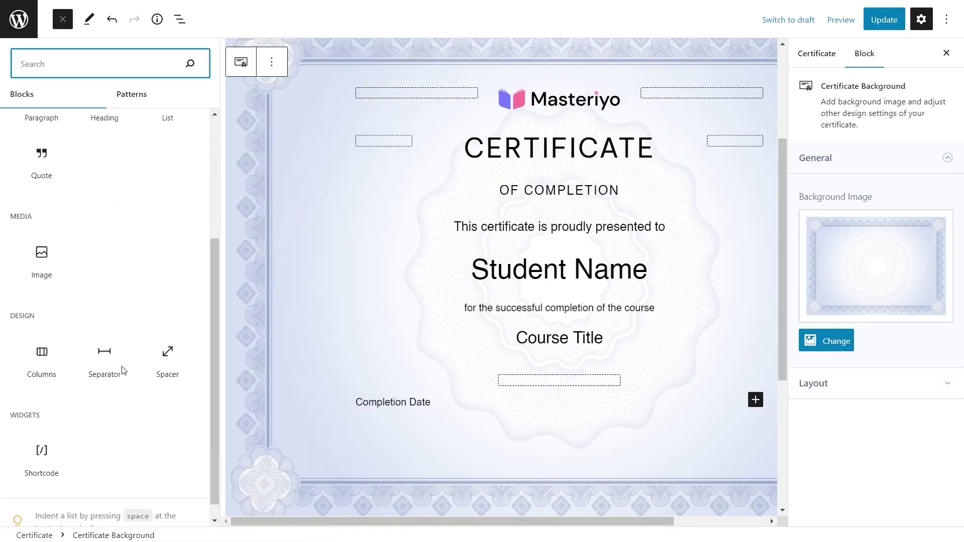
left_click_drag(66, 340, 701, 401)
left_click(503, 466)
left_click(507, 463)
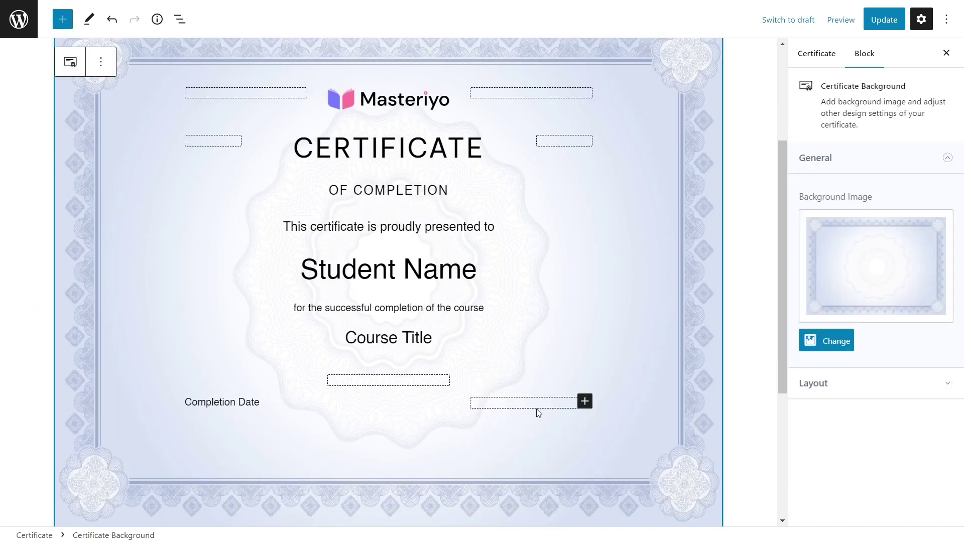
- Insert the signature image from the media library into the new column
left_click(534, 410)
left_click(531, 403)
left_click(596, 315)
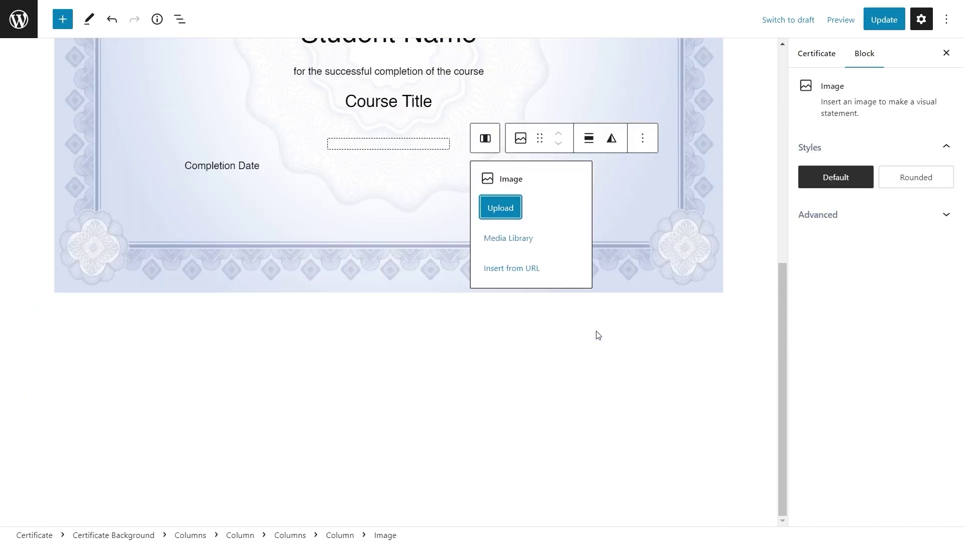
scroll(593, 333, "up", 2)
left_click(513, 364)
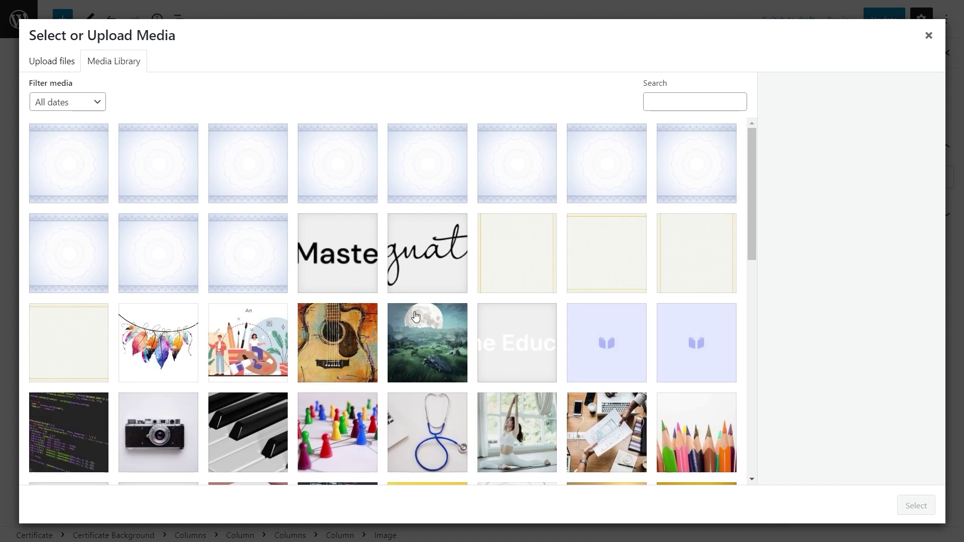
left_click(423, 245)
left_click(913, 504)
- Centre the signature image and resize it to 120 by 40
left_click(529, 288)
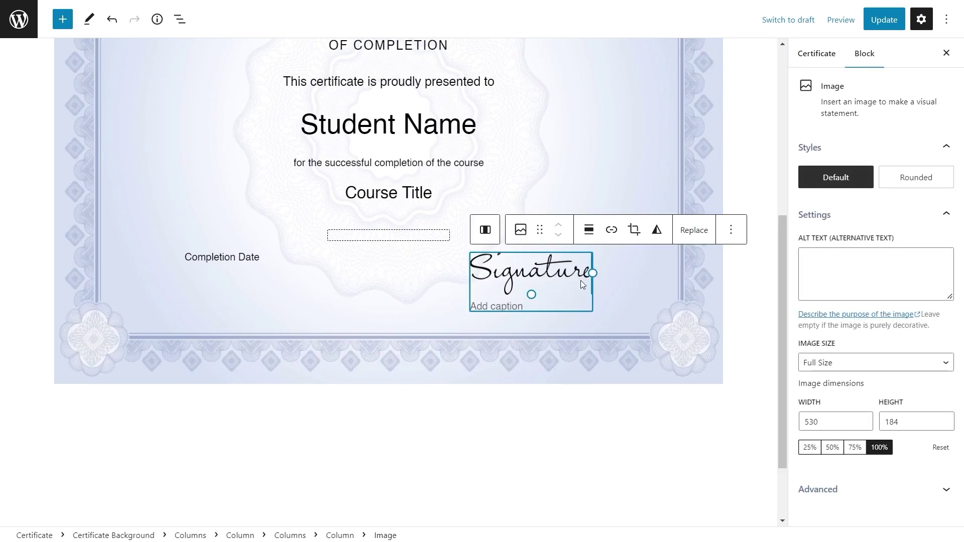
left_click(590, 230)
left_click(614, 312)
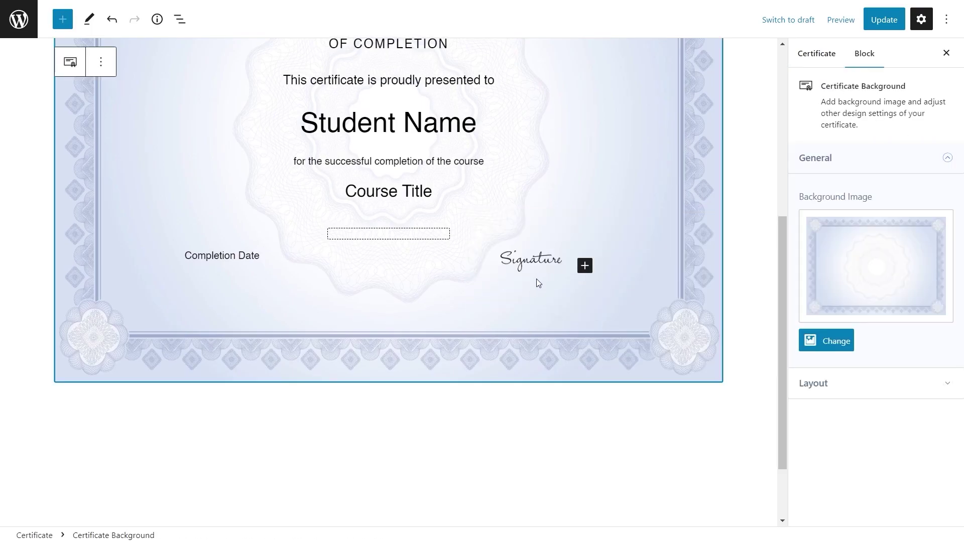
left_click(536, 260)
left_click_drag(565, 260, 577, 263)
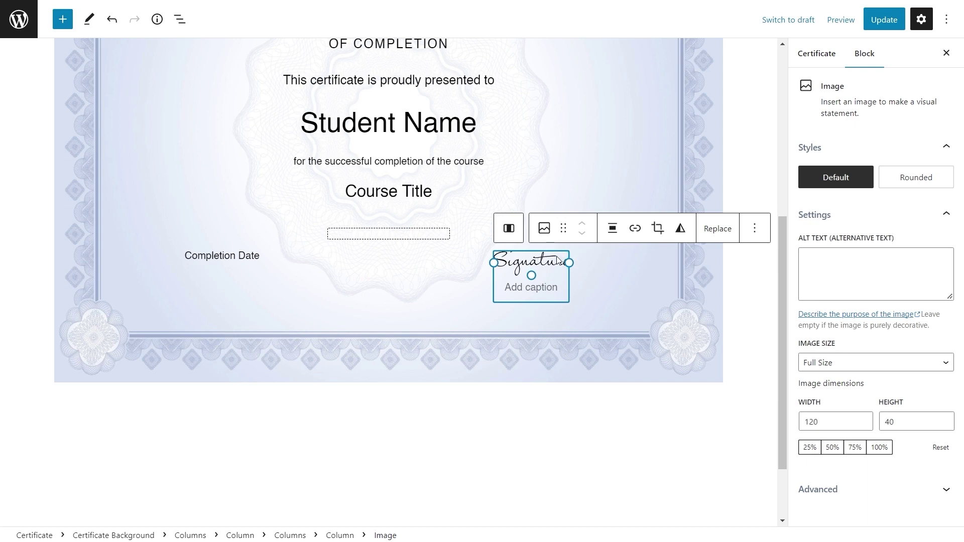
left_click(609, 277)
- Add a black Wide Line separator under Completion Date
scroll(391, 310, "up", 2)
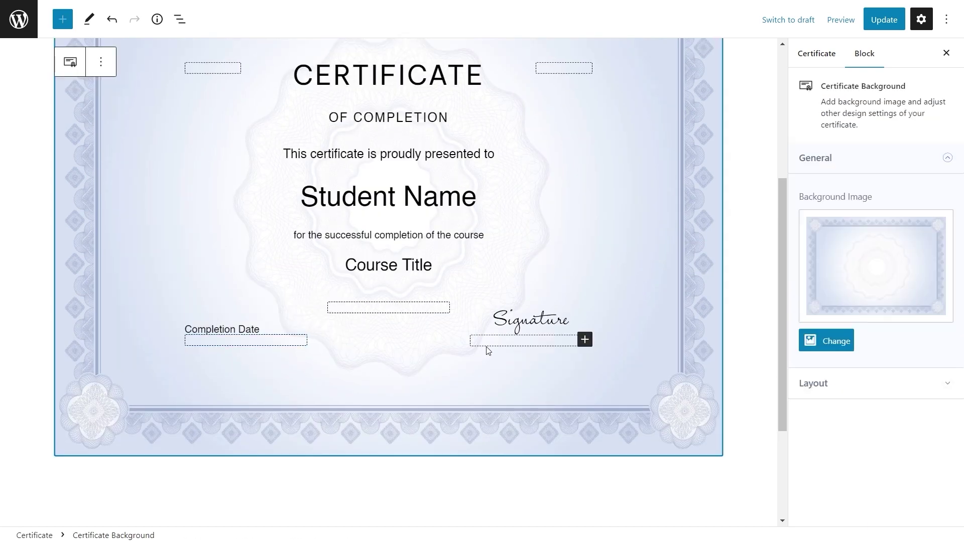
left_click(482, 349)
left_click(237, 364)
left_click(237, 340)
left_click(246, 340)
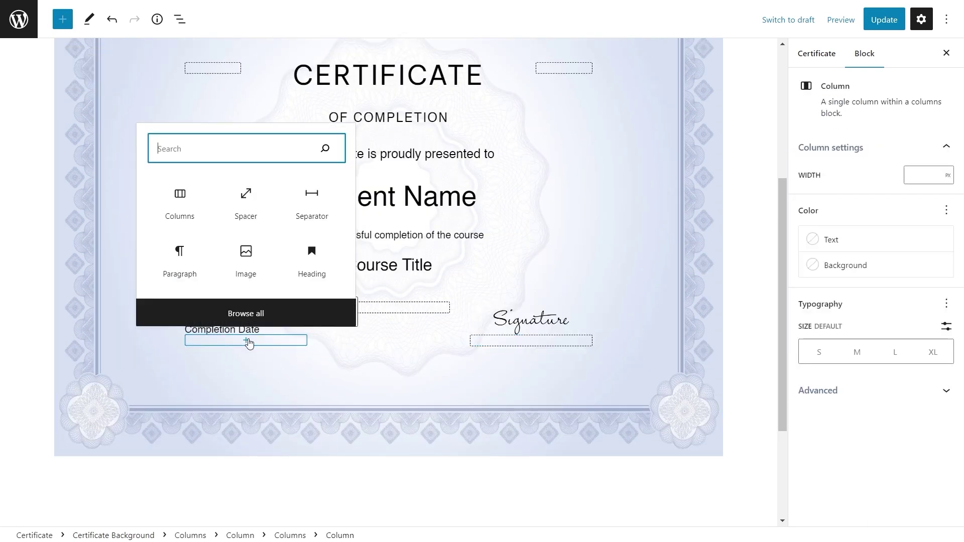
left_click(306, 220)
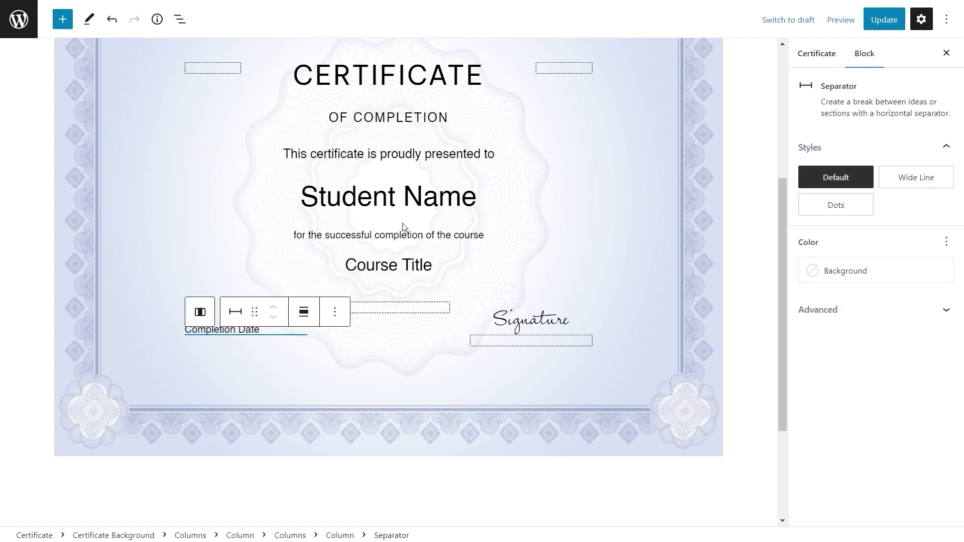
left_click(909, 178)
left_click(867, 267)
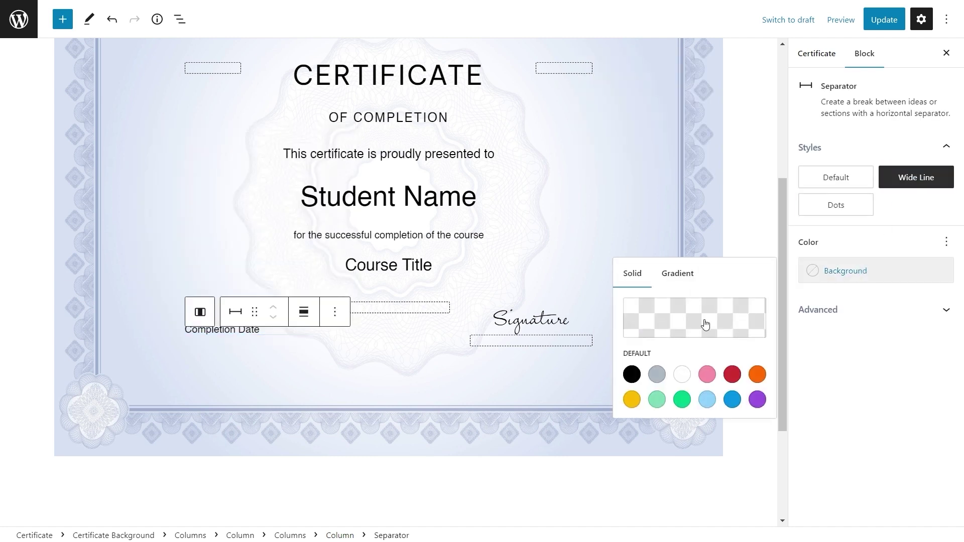
left_click(632, 374)
left_click(842, 256)
- Add a matching black Wide Line separator under the signature image
left_click(553, 340)
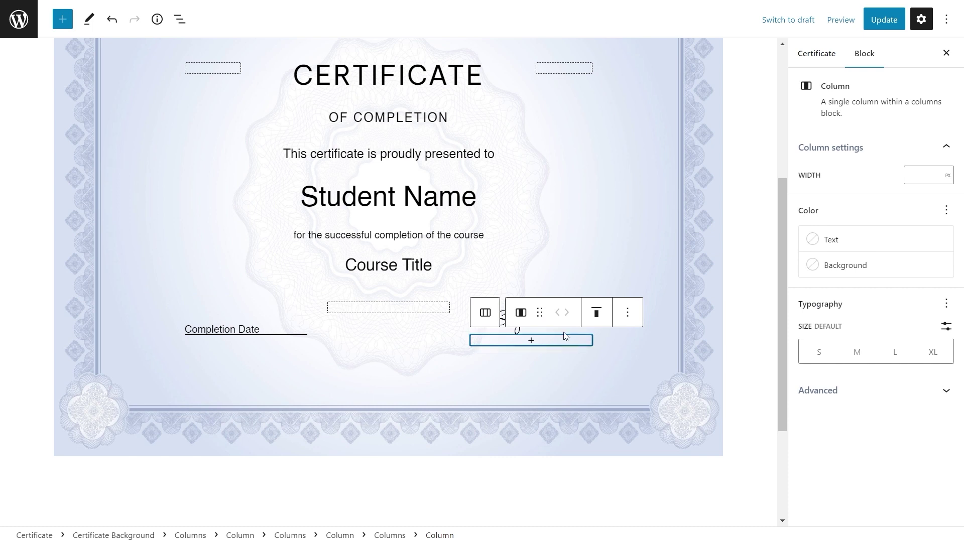
left_click(563, 340)
left_click(598, 201)
left_click(916, 177)
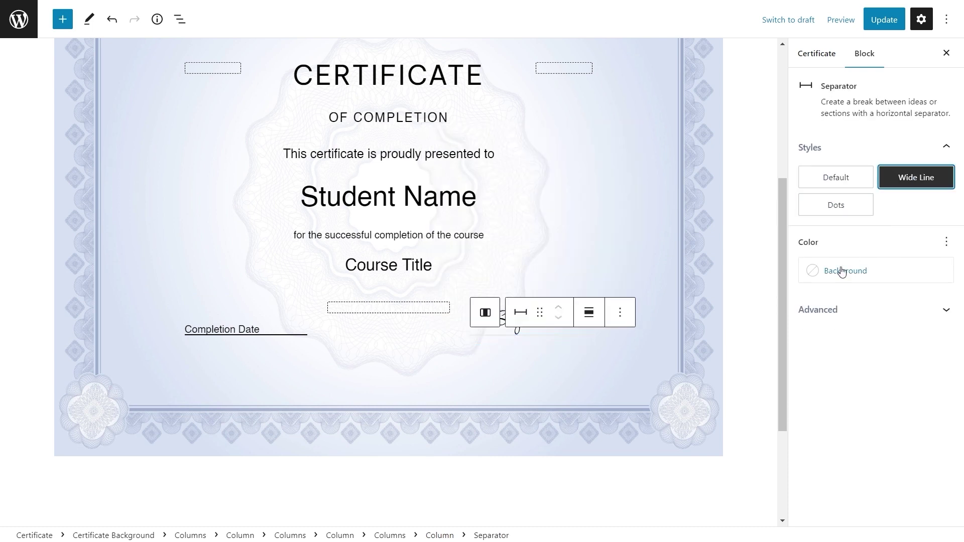
left_click(842, 270)
left_click(632, 374)
left_click(548, 373)
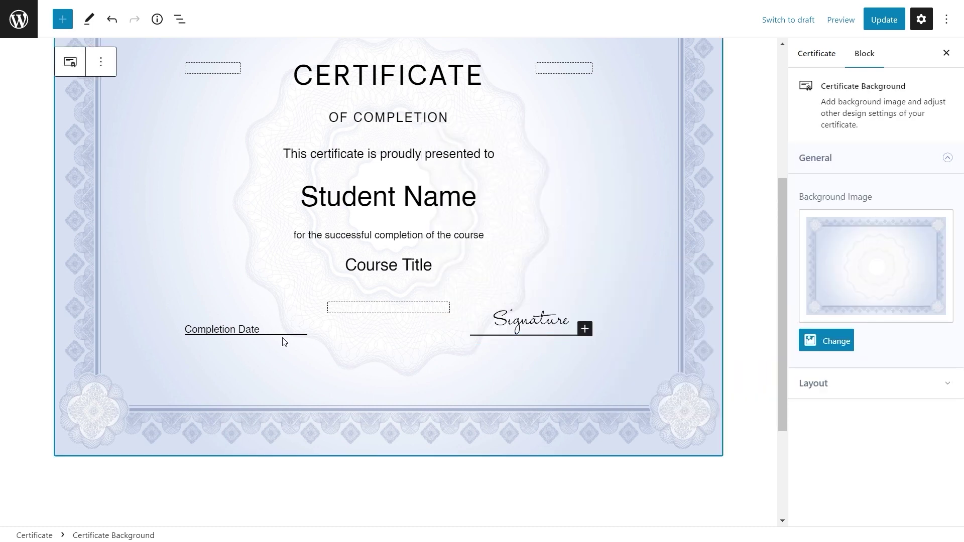
left_click(268, 321)
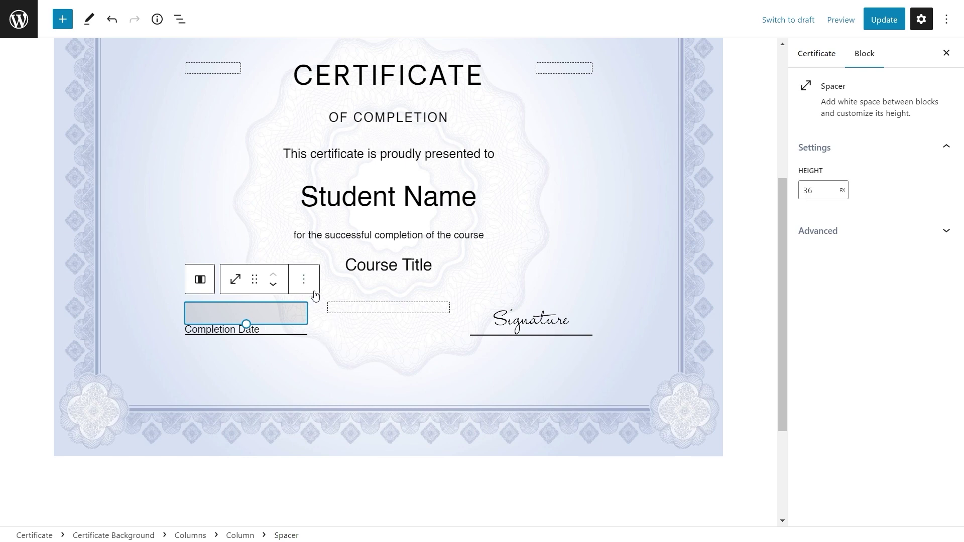
left_click(598, 339)
left_click(585, 329)
- Drag Spacer blocks beneath both the Completion Date and signature lines
left_click(639, 307)
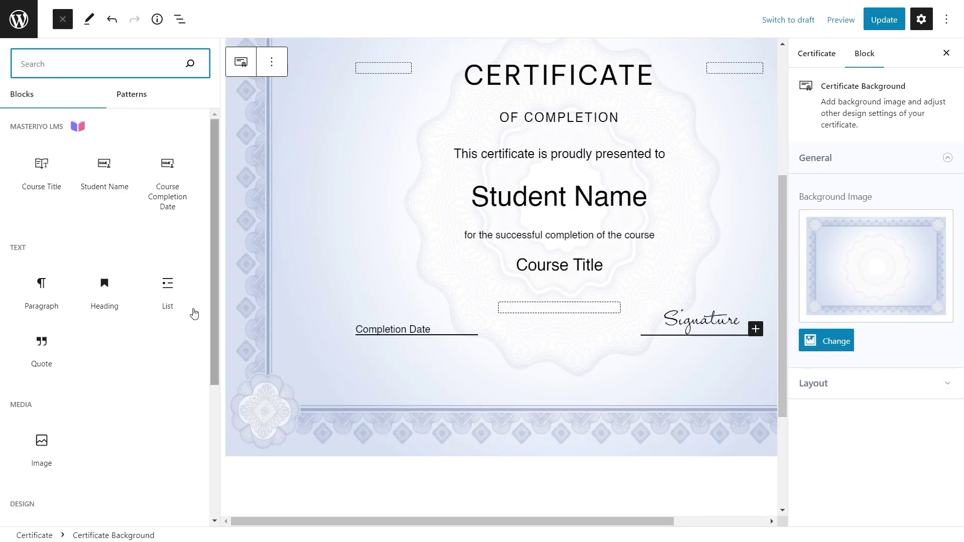
scroll(106, 368, "down", 3)
mouse_move(162, 425)
left_mouse_down()
mouse_move(400, 331)
mouse_move(402, 371)
mouse_move(417, 344)
left_mouse_up()
left_click(355, 377)
left_click(62, 19)
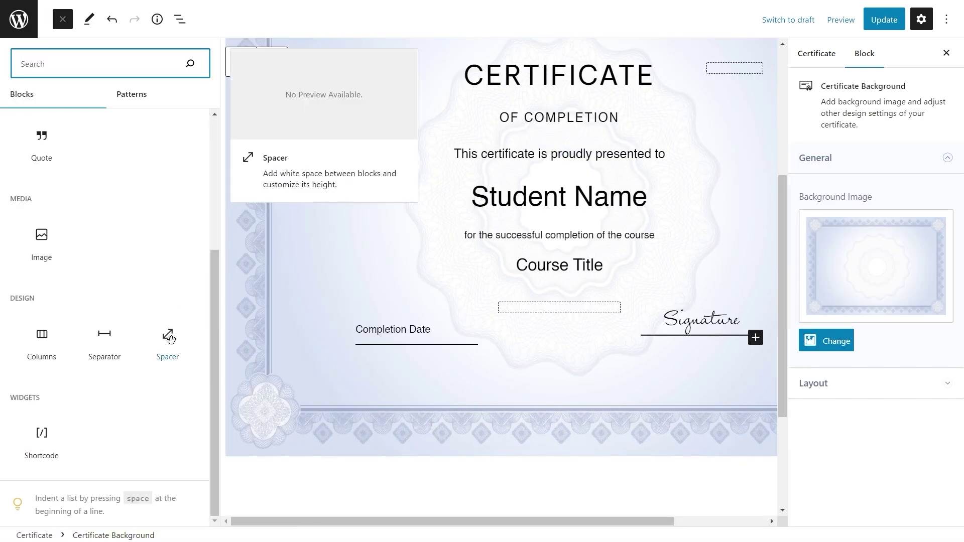
left_click_drag(168, 341, 684, 314)
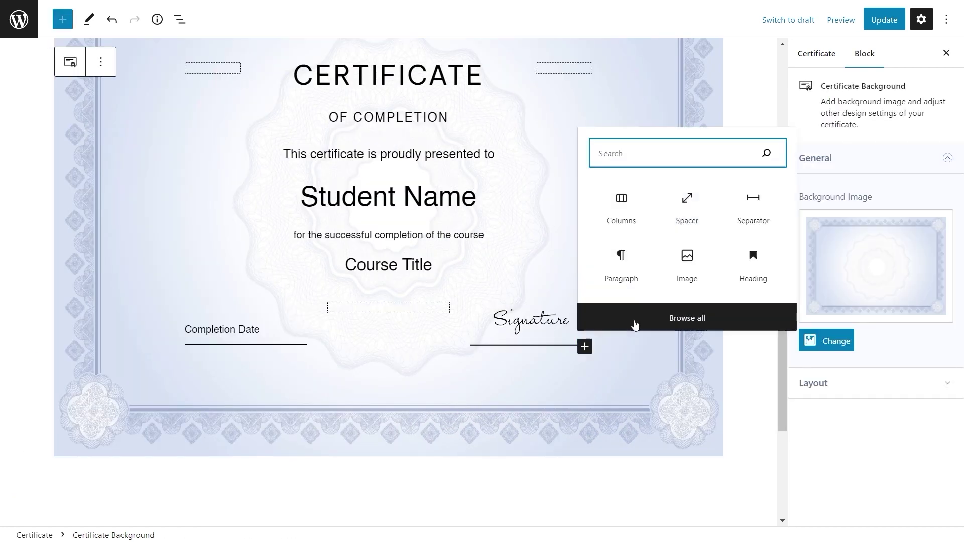
left_click(635, 323)
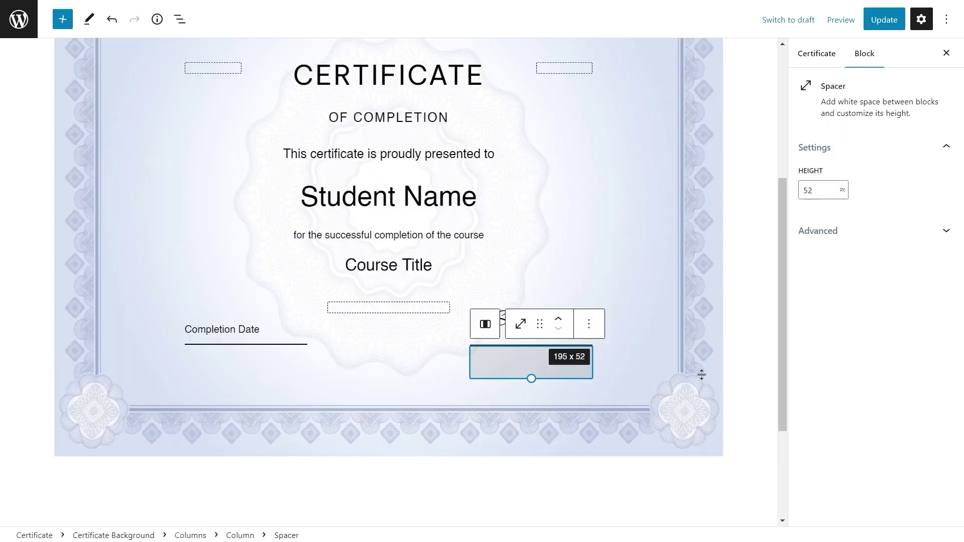
left_click(416, 363)
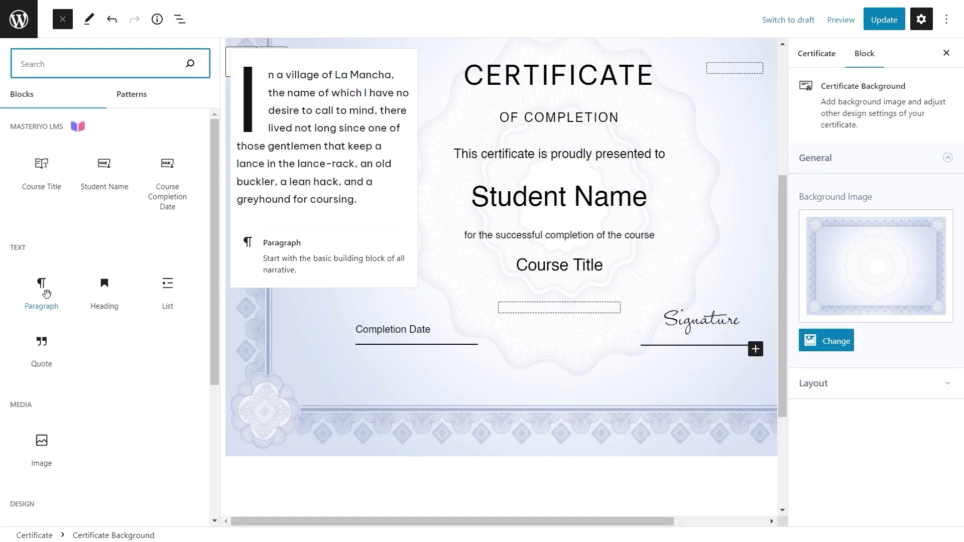
- Add 'Date' and 'Signature' caption paragraphs under the lines, centre-aligned
left_click_drag(39, 290, 390, 357)
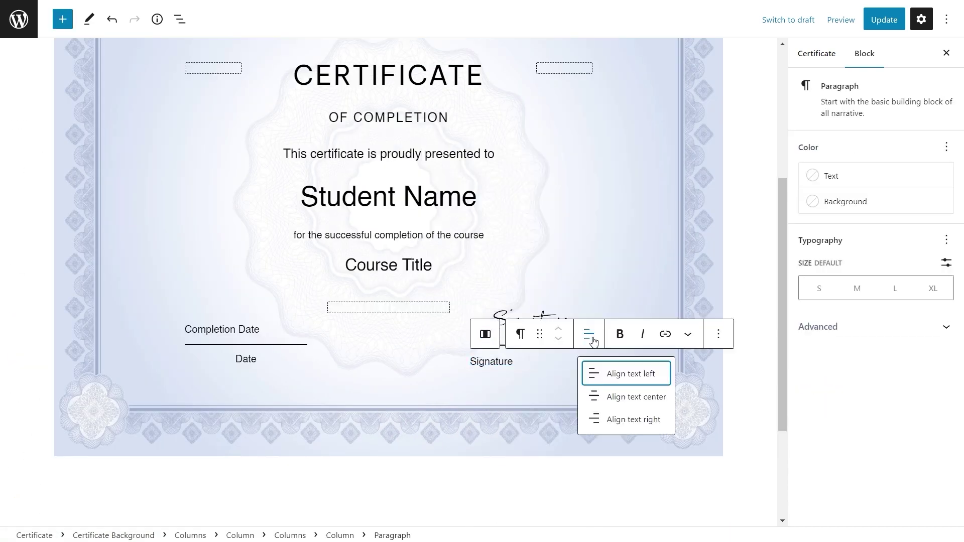
left_click(624, 396)
left_click(564, 369)
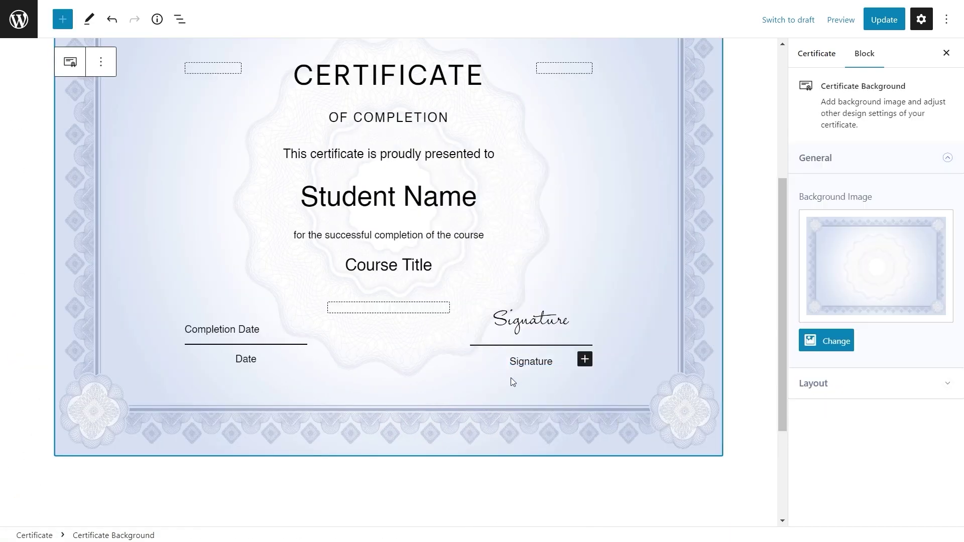
left_click(507, 320)
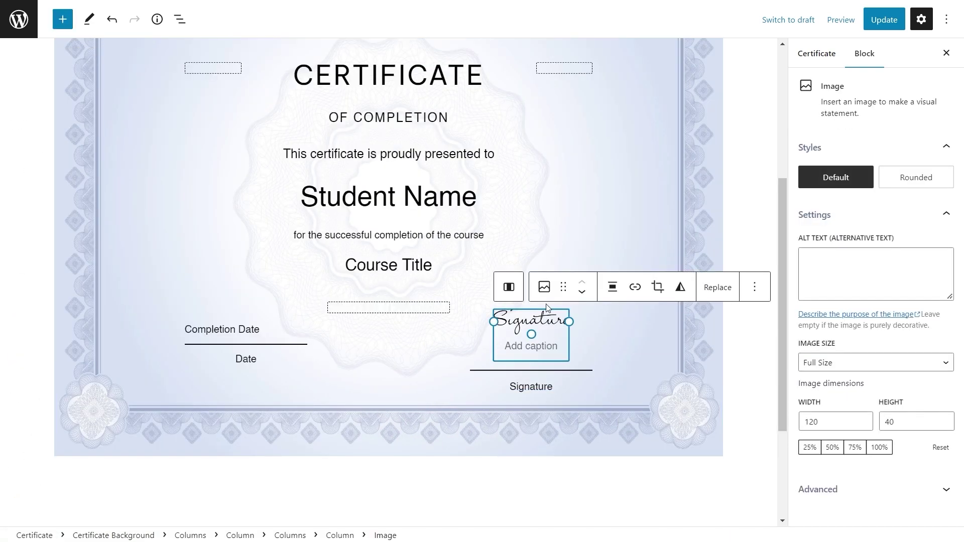
left_click(574, 332)
left_click(576, 348)
left_click(604, 375)
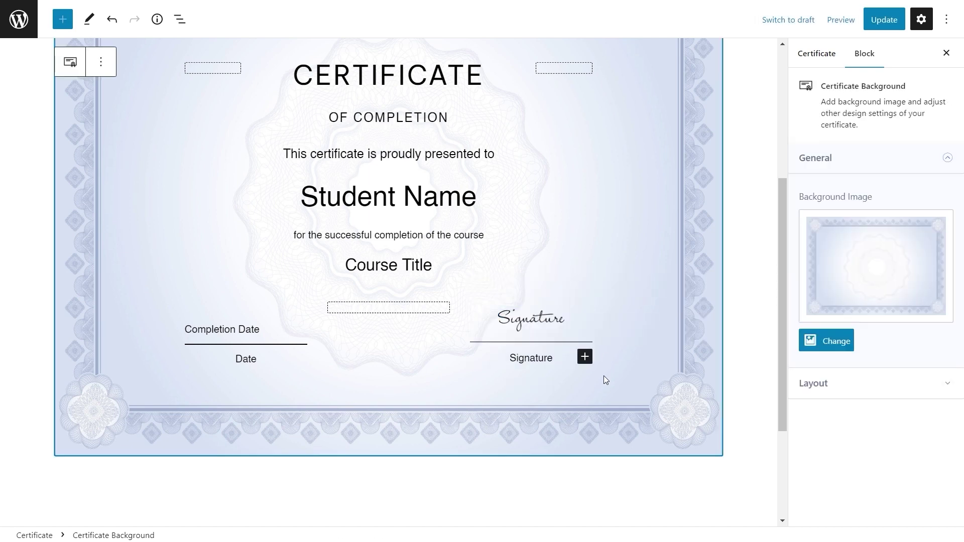
left_click(727, 296)
scroll(728, 296, "up", 1)
- Update the certificate and review its PDF preview in Chrome
left_click(884, 21)
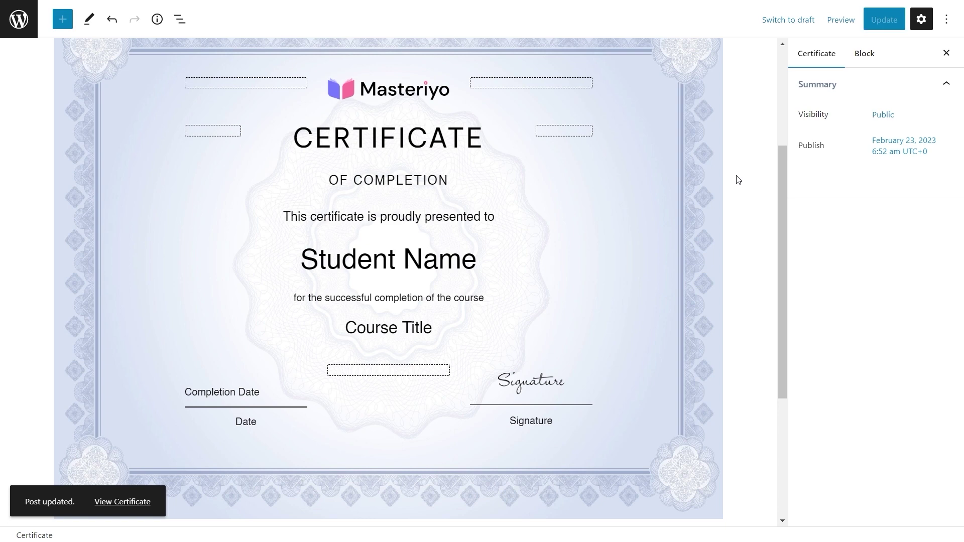
left_click(696, 215)
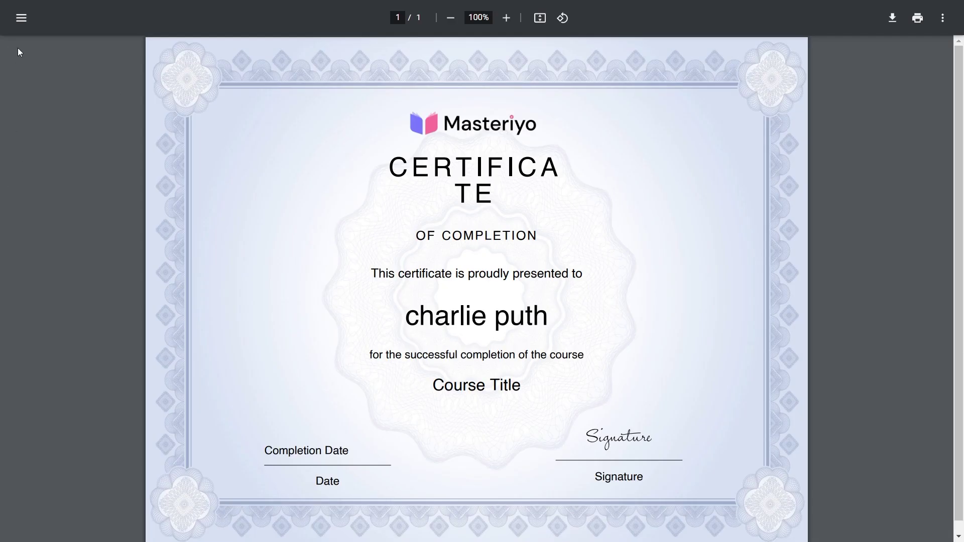
left_click(23, 24)
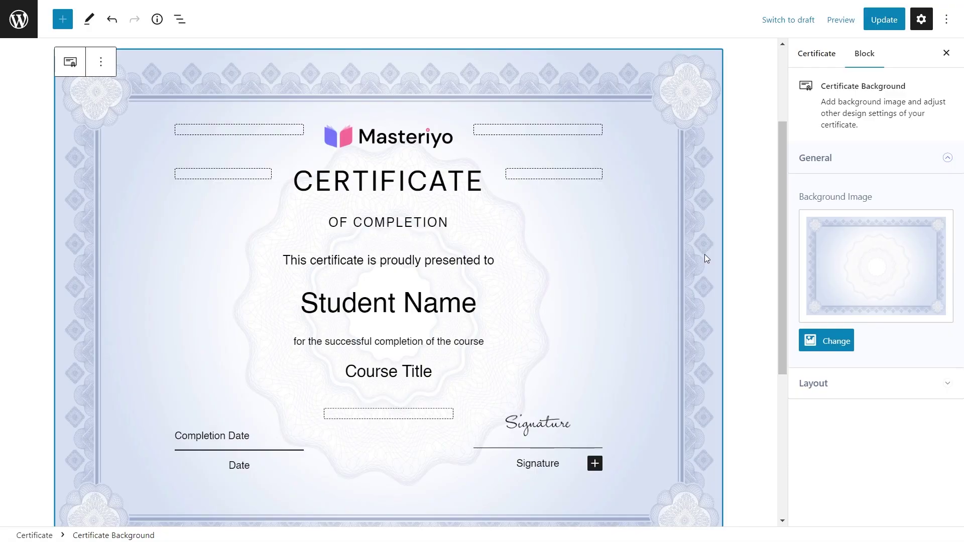
- Set container width to 61 and lower CERTIFICATE letter spacing to fit one line, then update
left_click(829, 384)
left_click_drag(850, 505, 847, 509)
left_click(451, 169)
left_click(522, 178)
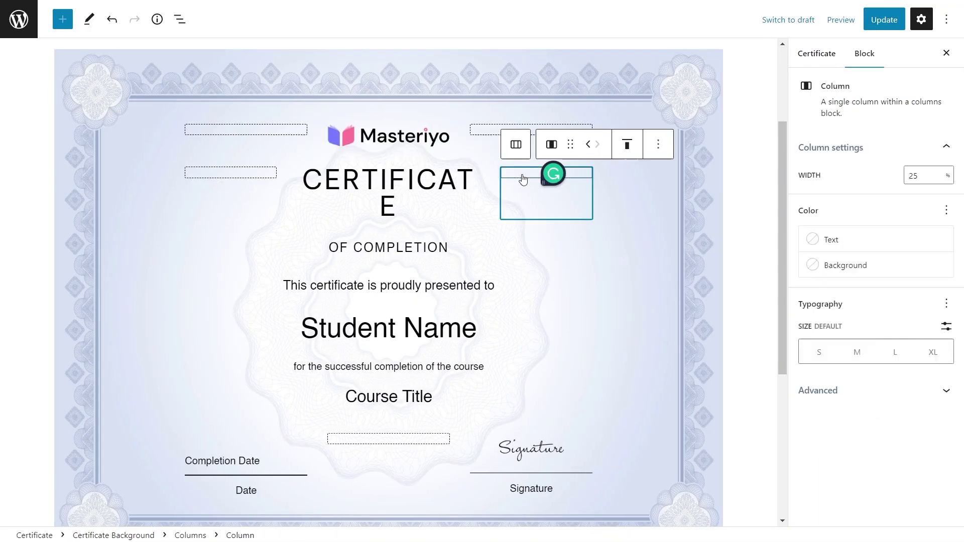
left_click(439, 180)
left_click(929, 365)
left_click(929, 365)
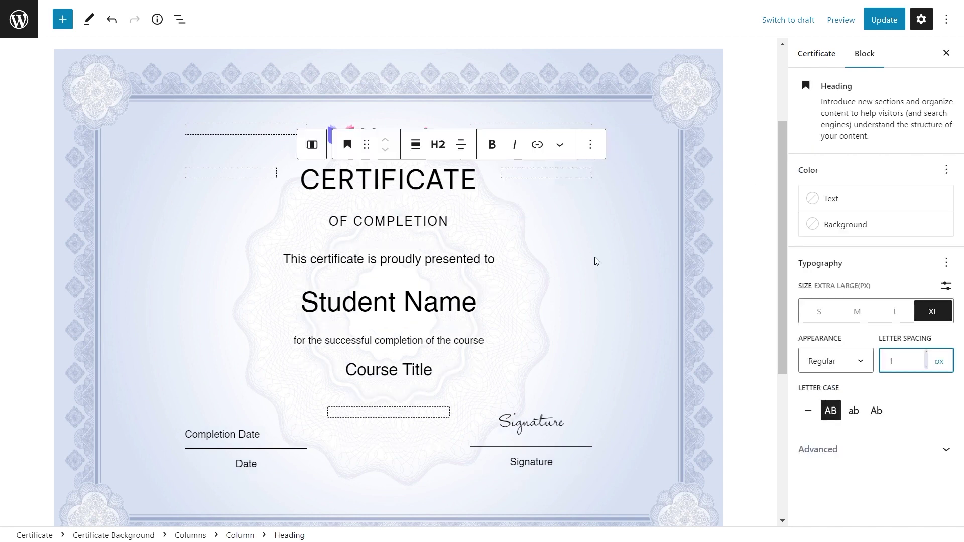
left_click(595, 258)
left_click(868, 24)
- Centre the Completion Date text and check the other certificate blocks
key("ctrl+minus")
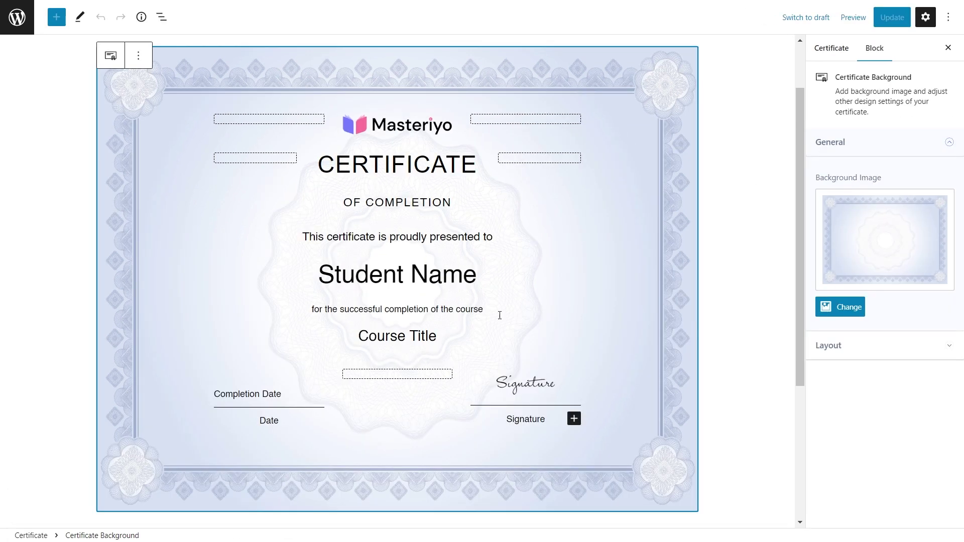
left_click(269, 398)
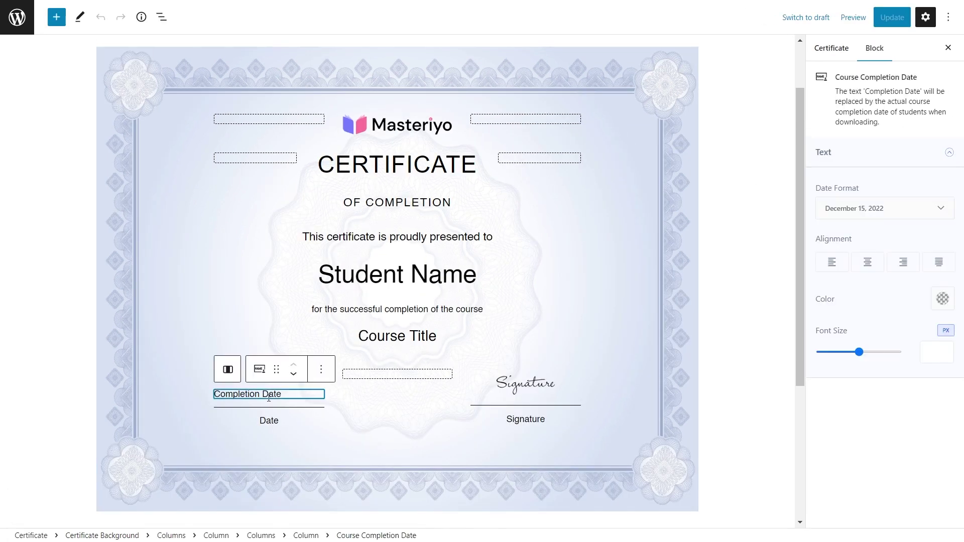
left_click(861, 269)
left_click(629, 284)
left_click(286, 203)
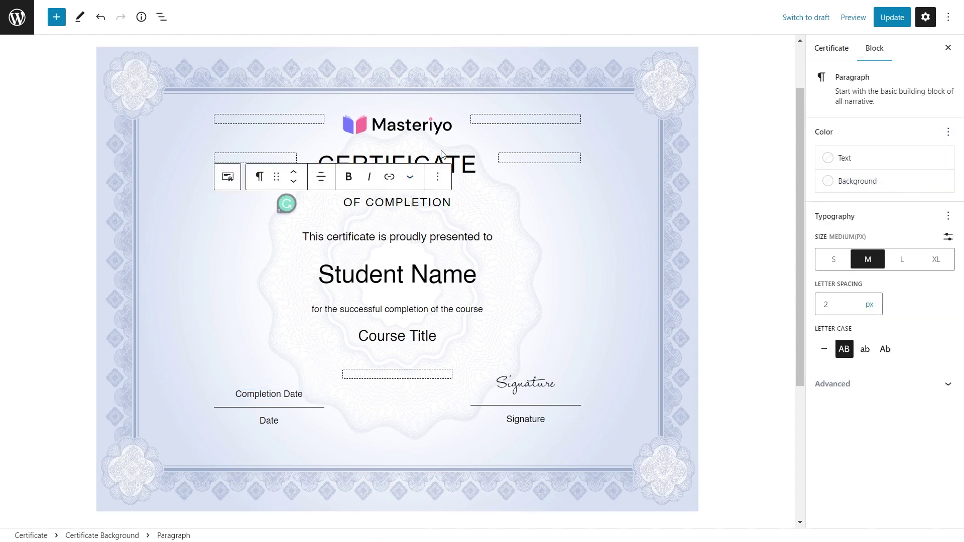
left_click(423, 130)
left_click(433, 256)
left_click(424, 309)
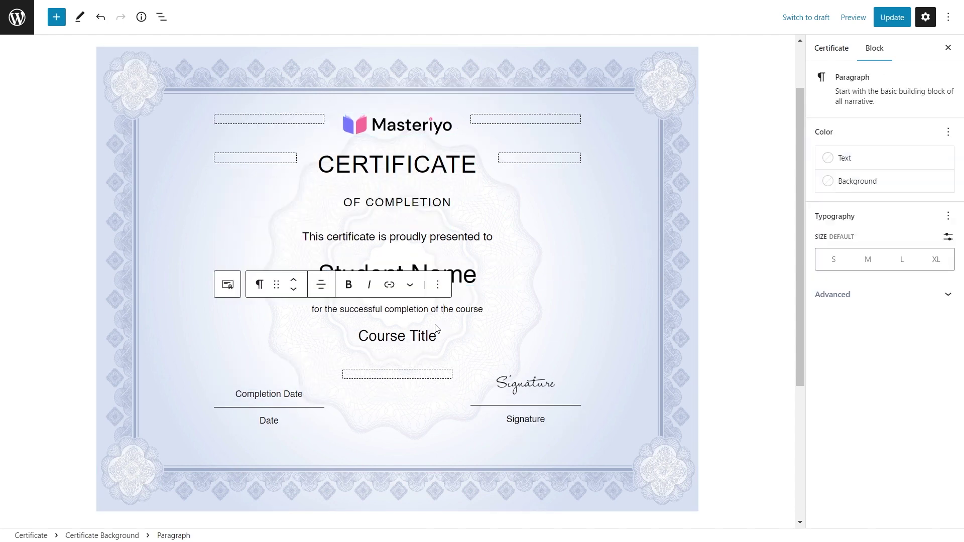
left_click(421, 363)
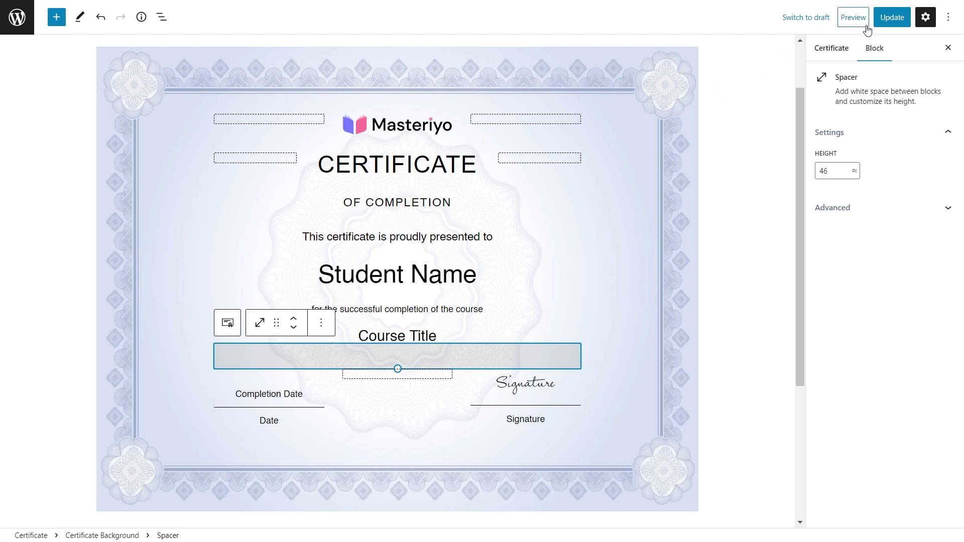
- Update the certificate and preview it as a PDF in a new tab
left_click(885, 26)
left_click(852, 24)
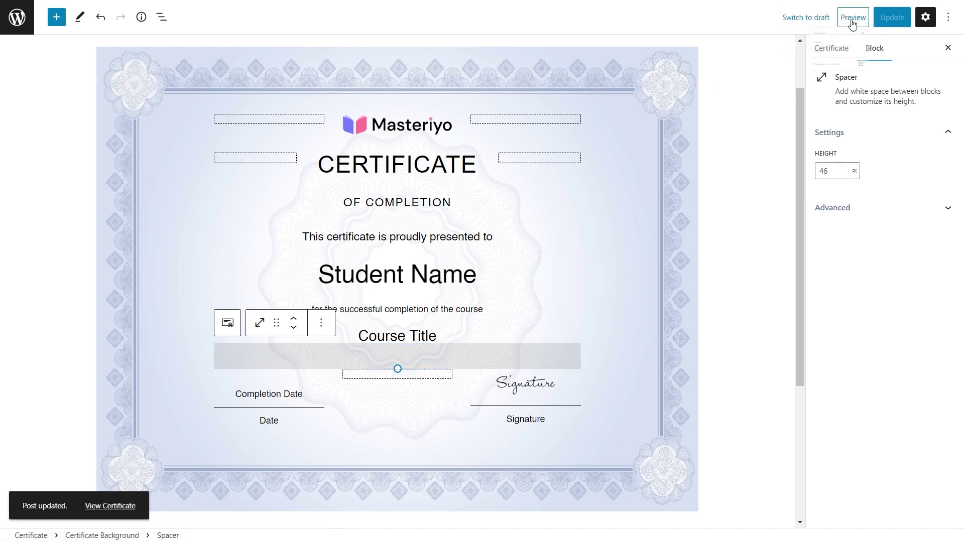
left_click(797, 119)
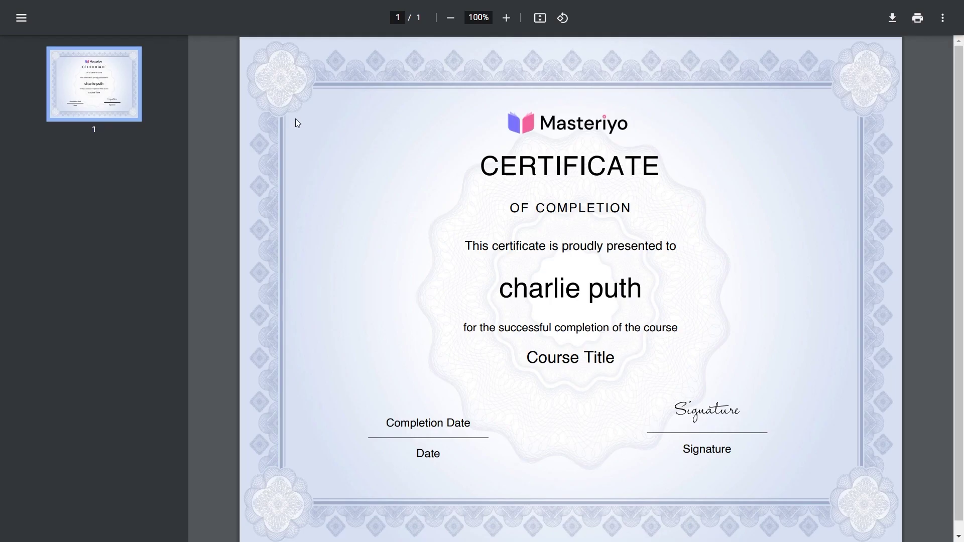
left_click(20, 18)
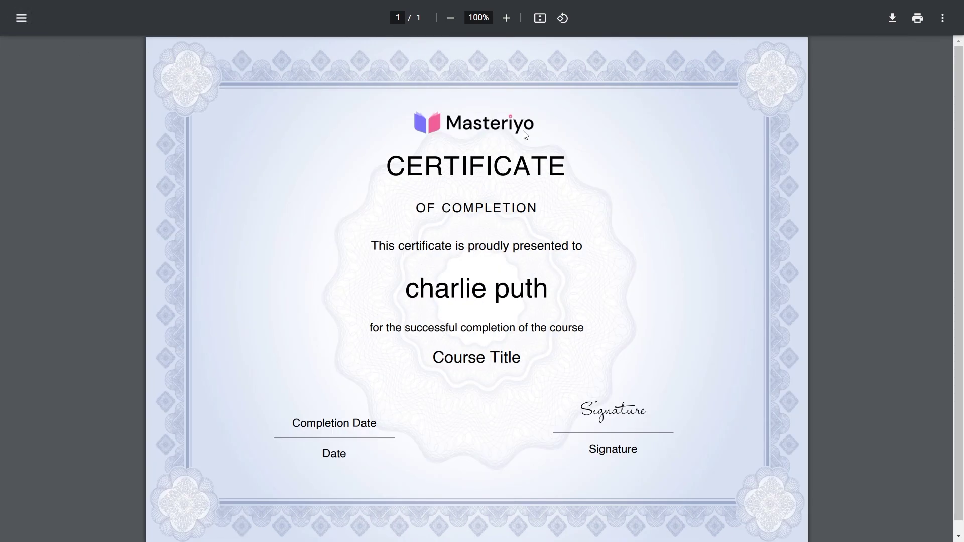